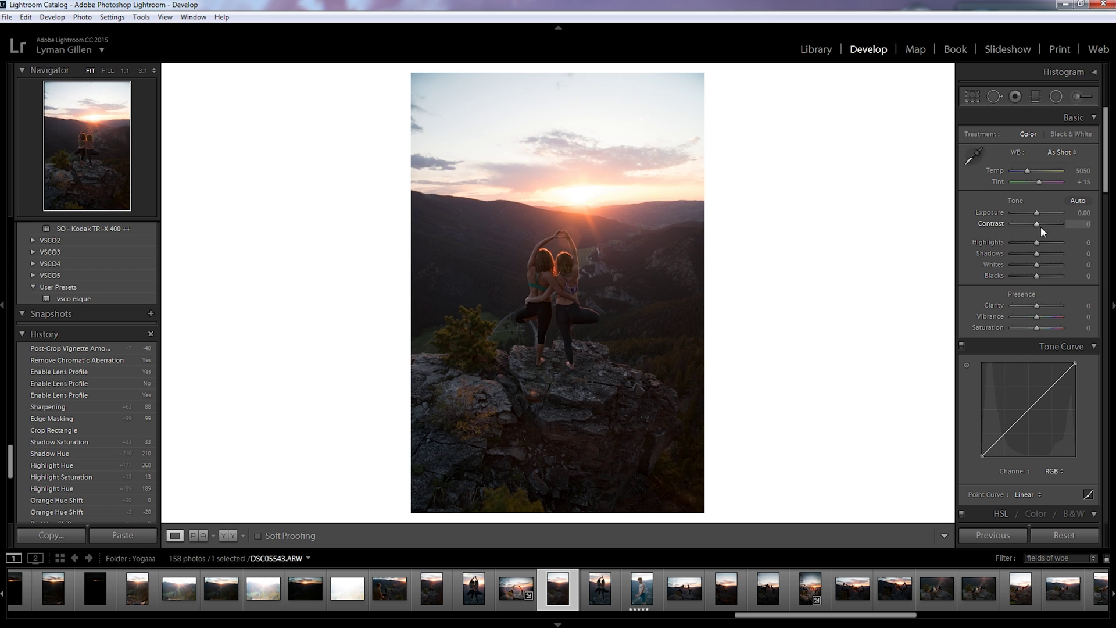
# Step: Set the photo's contrast to +31, exposure to +0.12 and highlights to −48
pyautogui.moveTo(1037, 224)
pyautogui.mouseDown()
pyautogui.moveTo(1046, 224)
pyautogui.moveTo(1039, 211)
pyautogui.moveTo(1026, 242)
pyautogui.mouseUp()
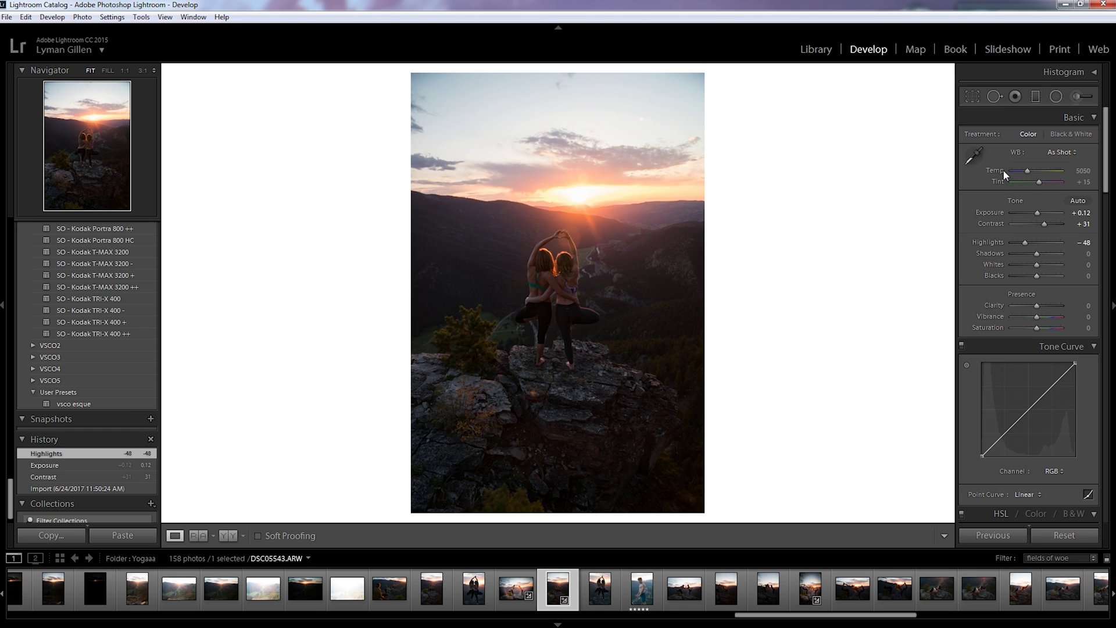
# Step: Try the highlights at −100 and inspect the sun and surrounding sky at 1:1
pyautogui.moveTo(1024, 247); pyautogui.dragTo(975, 242)
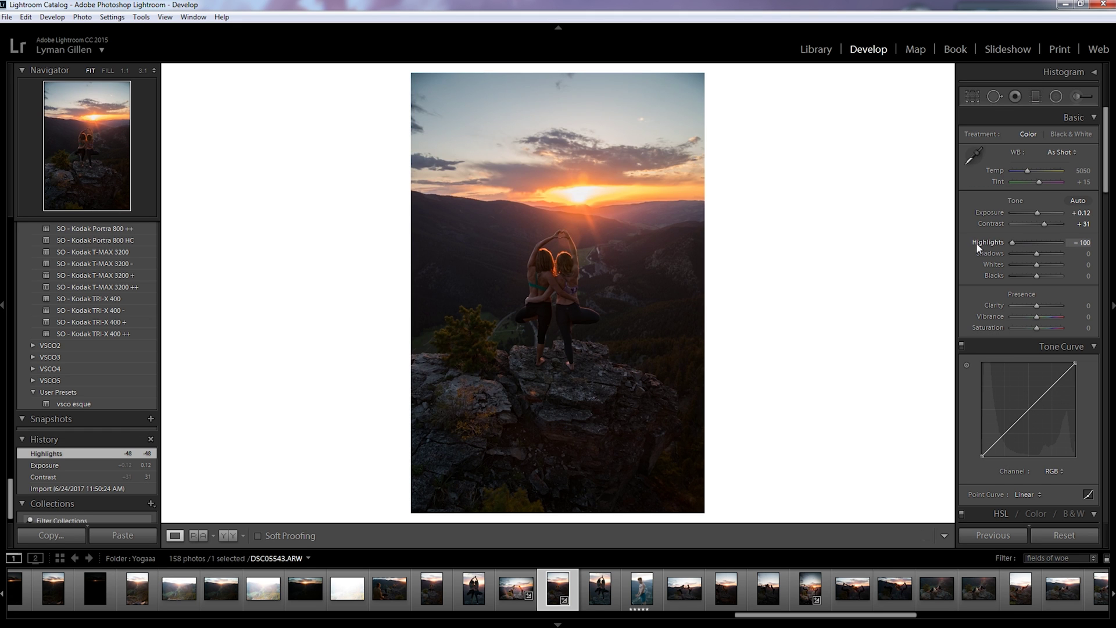
pyautogui.click(567, 198)
pyautogui.moveTo(584, 204); pyautogui.dragTo(399, 339)
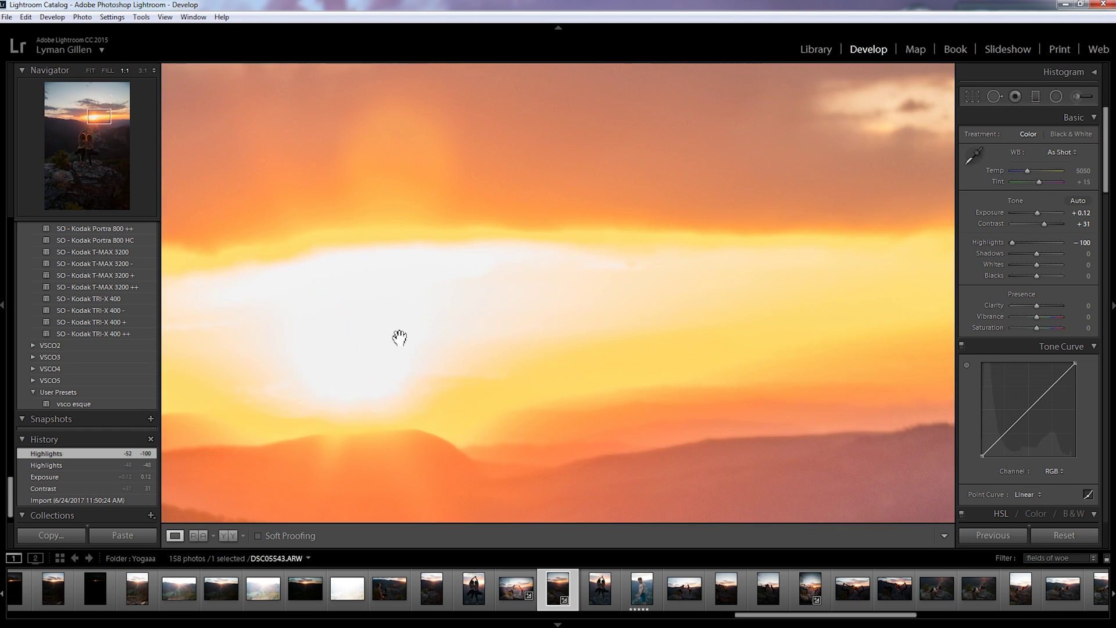
pyautogui.moveTo(511, 364); pyautogui.dragTo(462, 339)
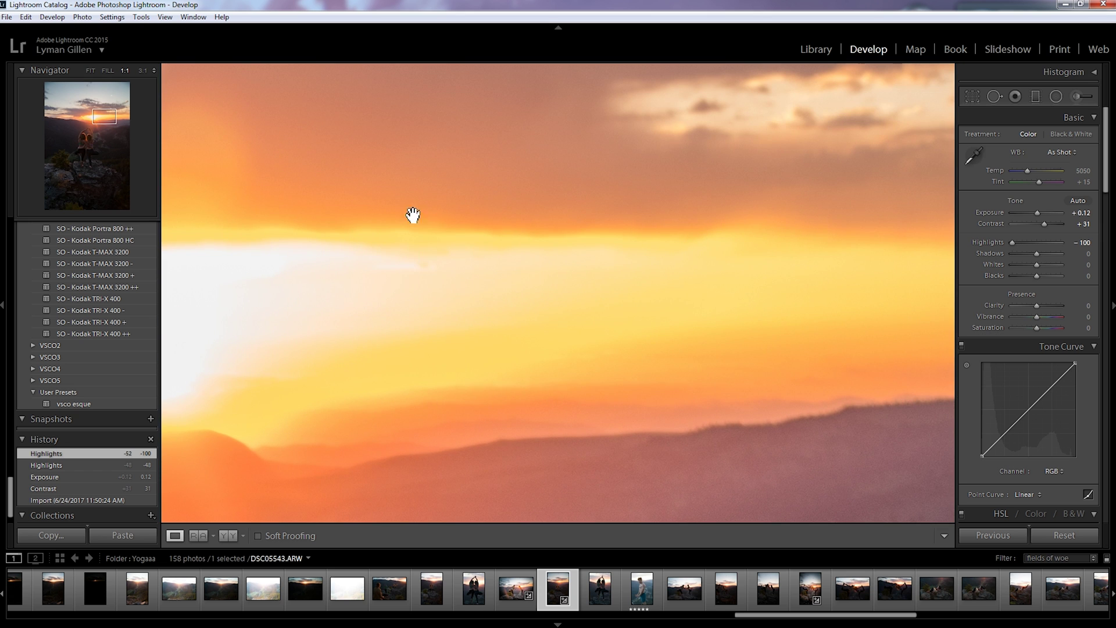
pyautogui.click(460, 313)
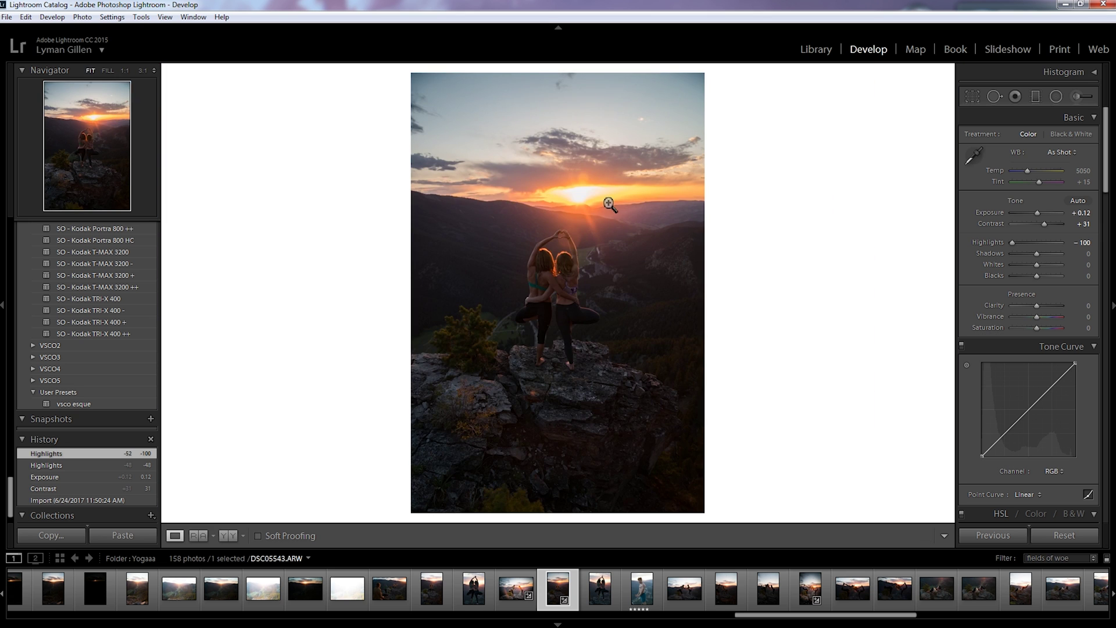
# Step: Set highlights to −62, shadows to +100, whites to −17, blacks to −31 and clarity to +14
pyautogui.moveTo(1014, 243); pyautogui.dragTo(1056, 255)
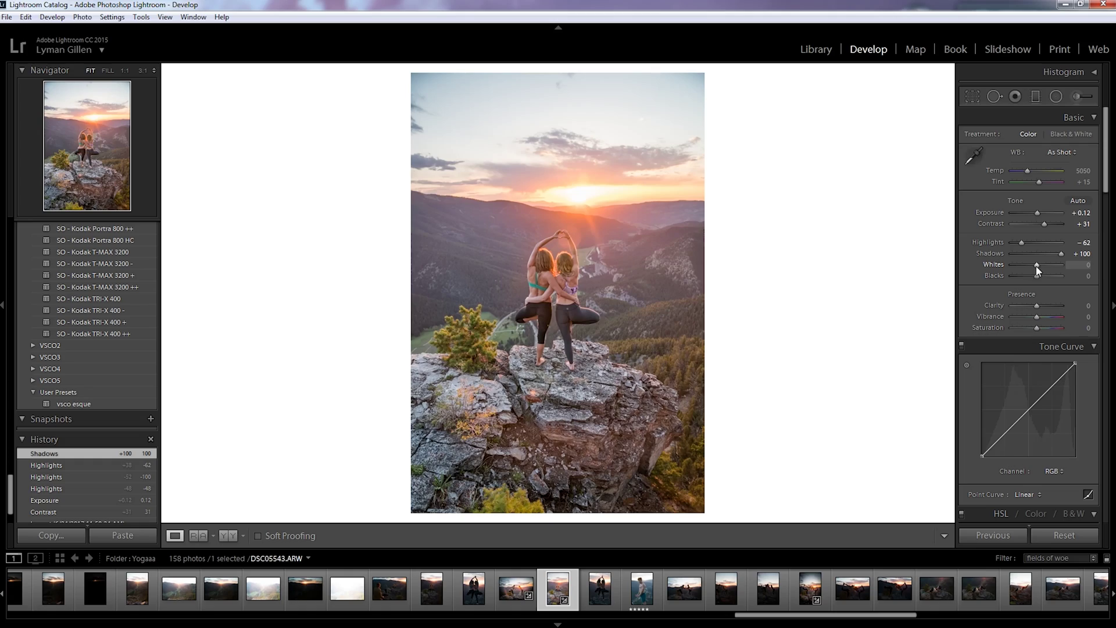
pyautogui.moveTo(1036, 266); pyautogui.dragTo(978, 274)
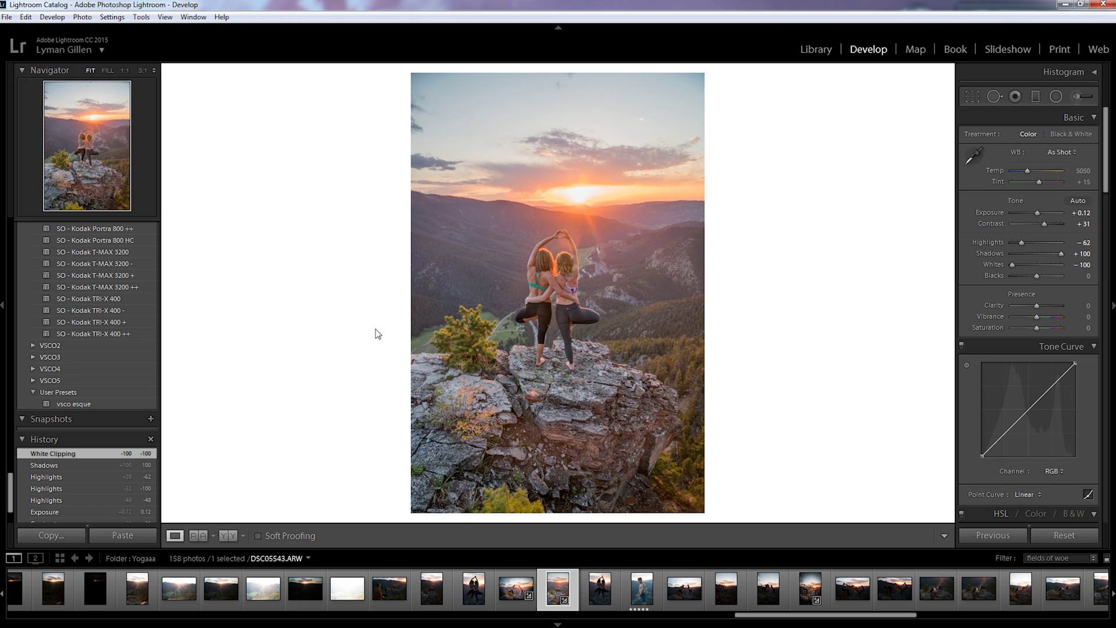
pyautogui.moveTo(1012, 264); pyautogui.dragTo(1035, 279)
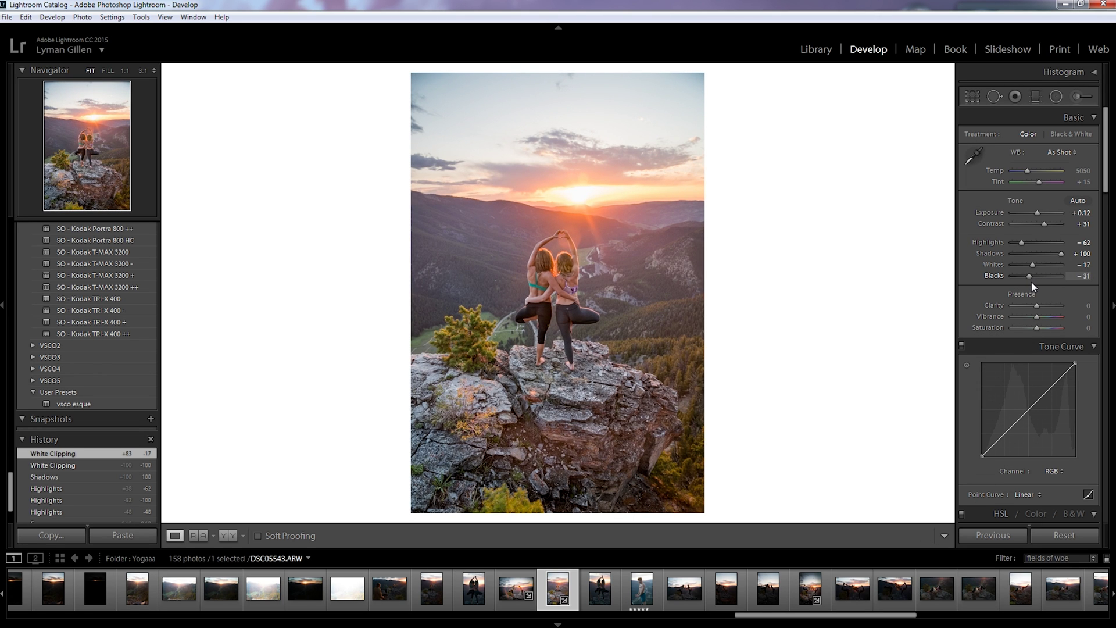
pyautogui.moveTo(1031, 282); pyautogui.dragTo(1031, 282)
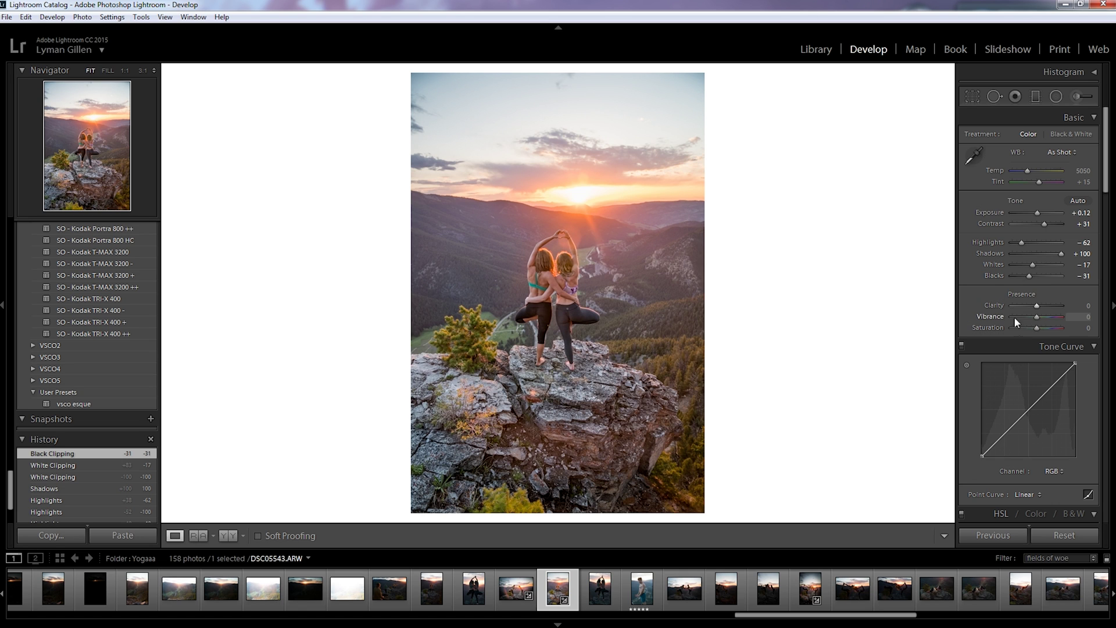
pyautogui.moveTo(1040, 304); pyautogui.dragTo(1042, 304)
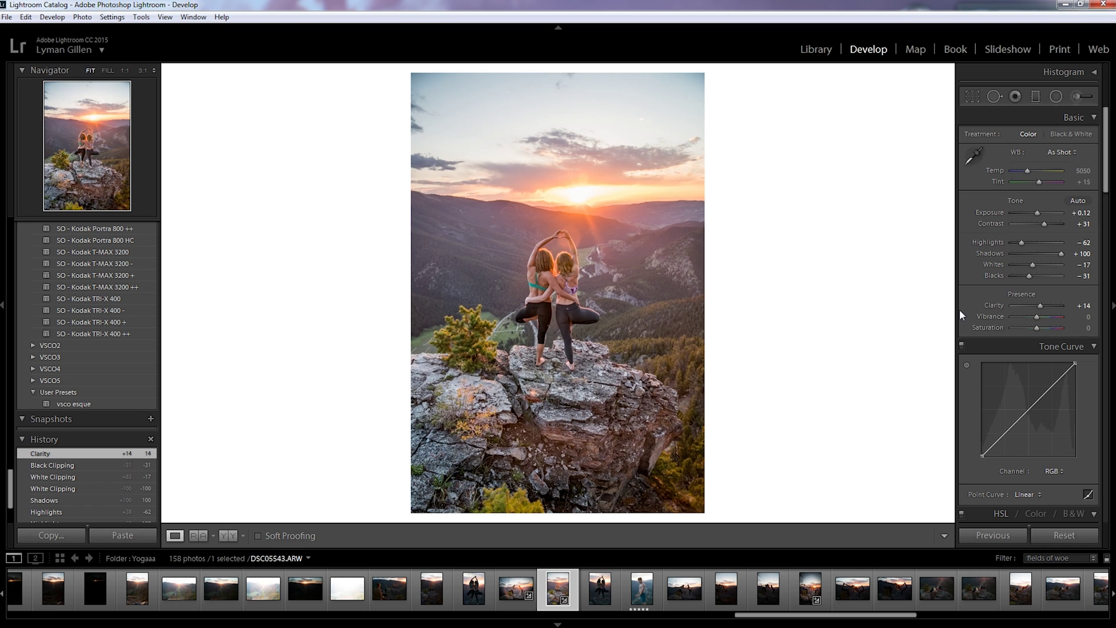
# Step: Add a Highlight Priority post-crop vignette with amount −26, midpoint 0, roundness +14, feather 64 and highlights 33
pyautogui.scroll(-15, 960, 308)
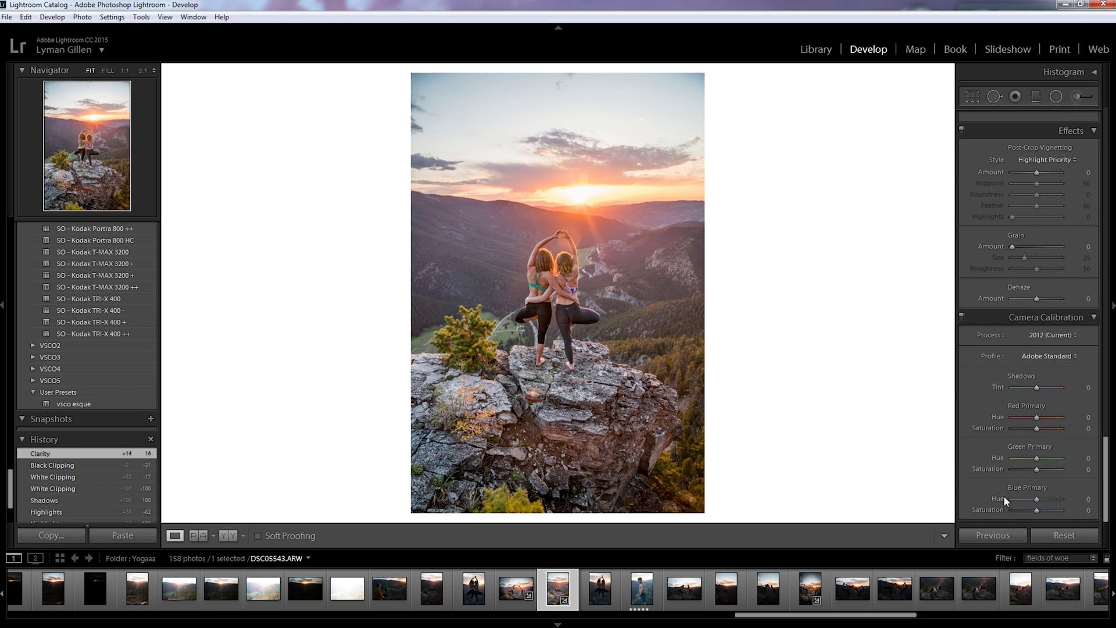
pyautogui.scroll(3, 991, 162)
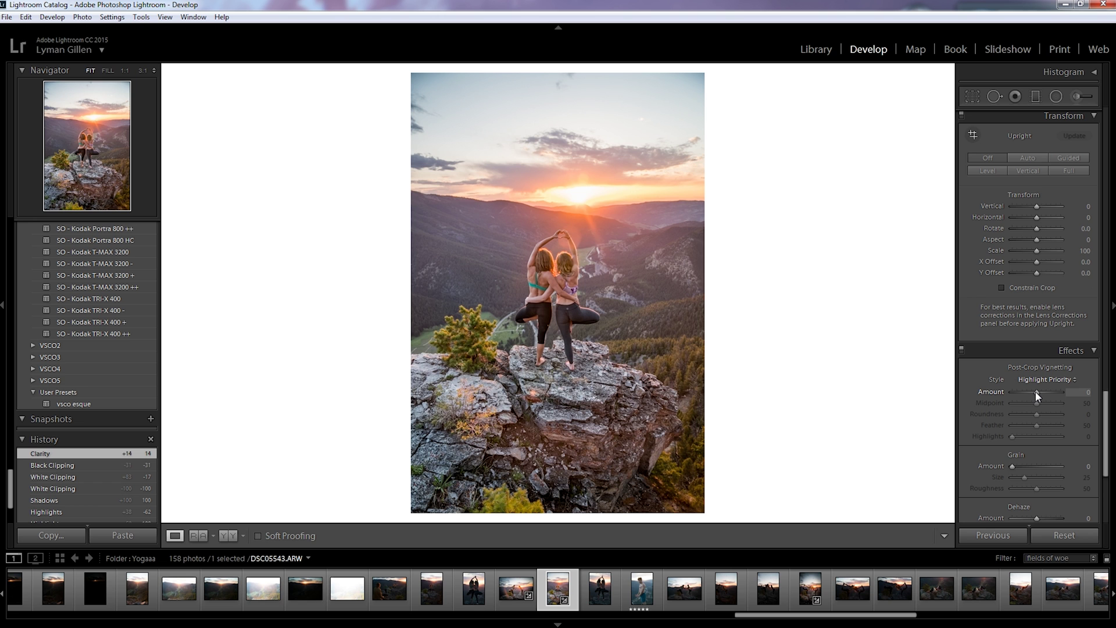
pyautogui.moveTo(1037, 396); pyautogui.dragTo(1011, 402)
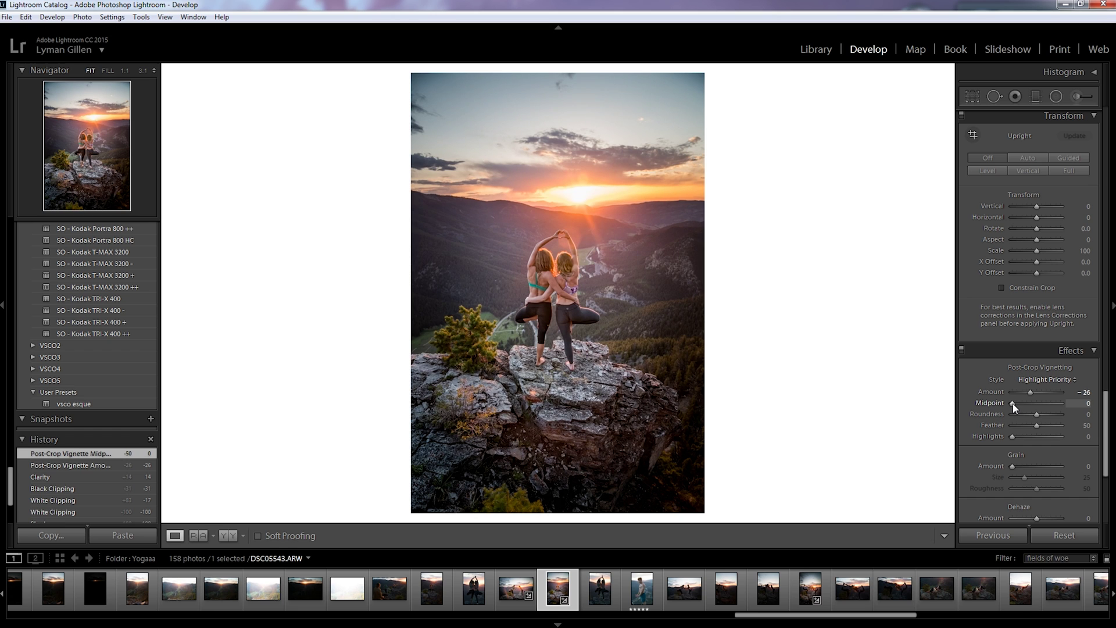
pyautogui.moveTo(1042, 413); pyautogui.dragTo(1030, 436)
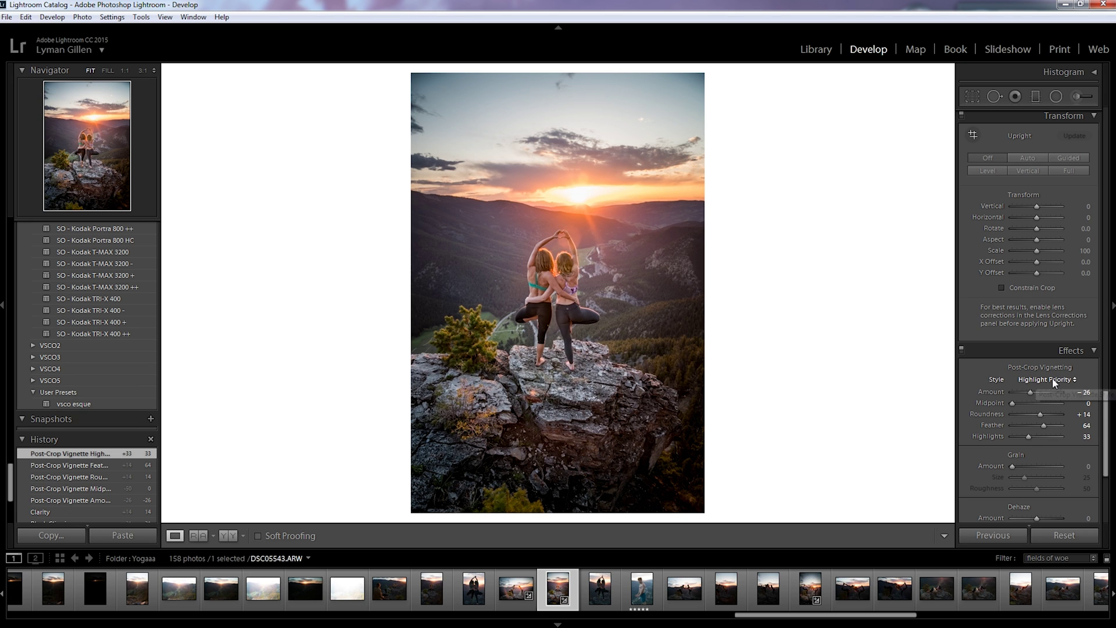
# Step: Turn on chromatic aberration removal and lens profile corrections, comparing the photo with and without the lens profile
pyautogui.scroll(5, 995, 300)
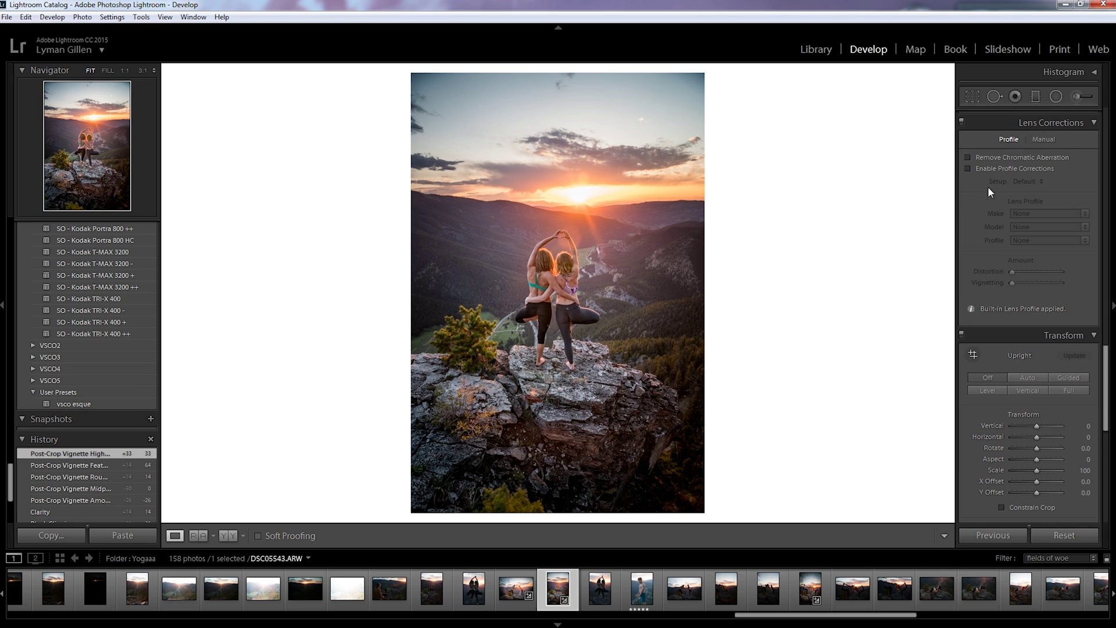
pyautogui.click(969, 157)
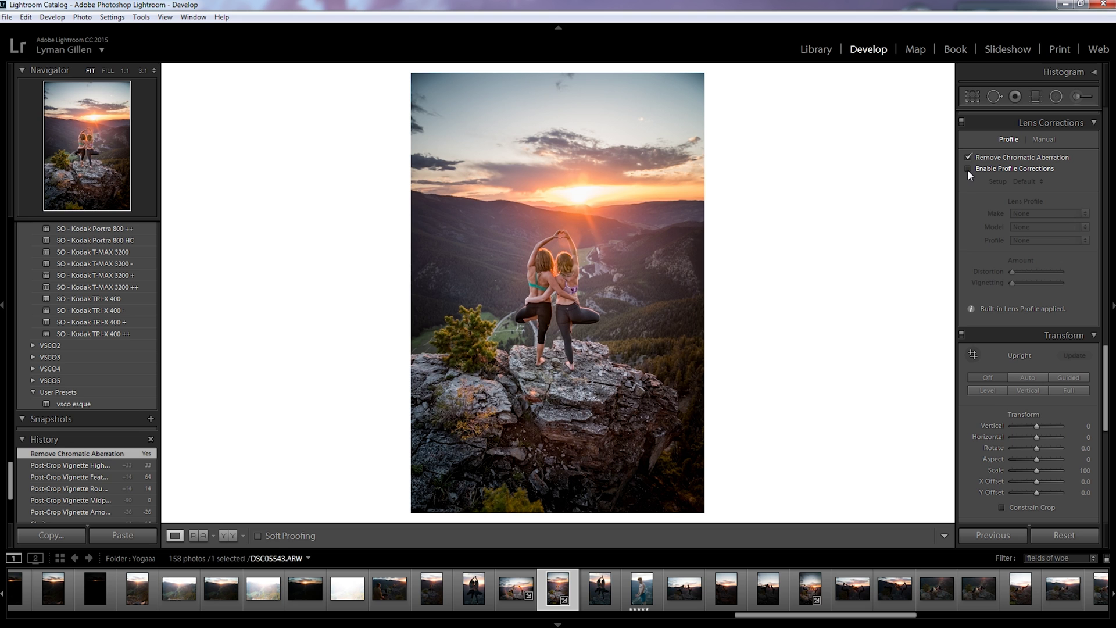
pyautogui.click(967, 167)
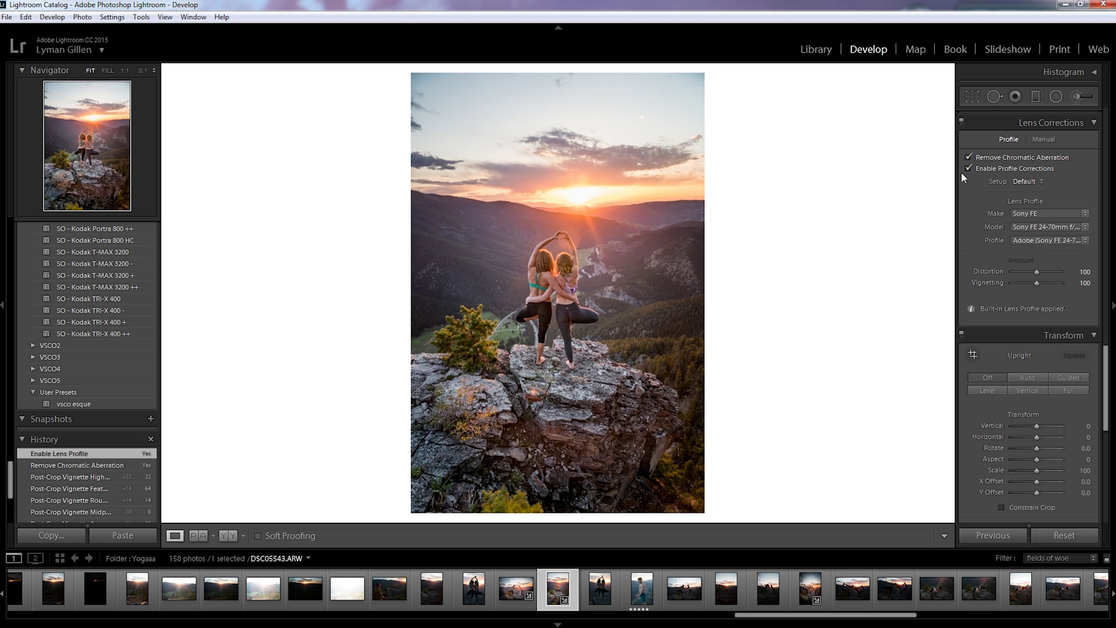
pyautogui.click(968, 168)
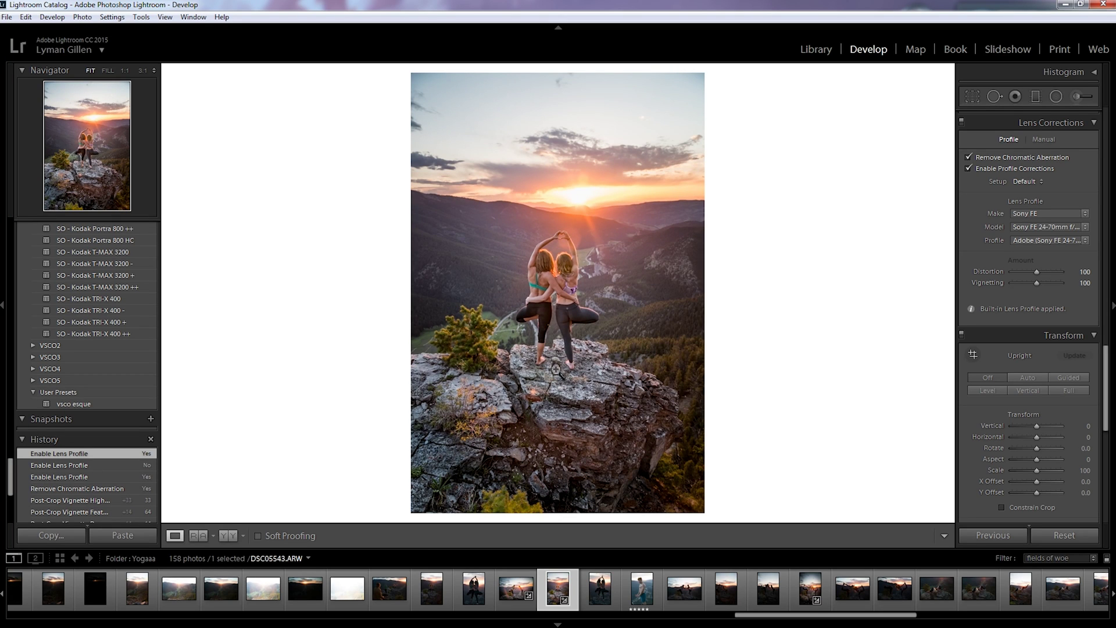
# Step: Raise the whites to +10, the contrast to +50 and the exposure to +0.36
pyautogui.scroll(15, 988, 218)
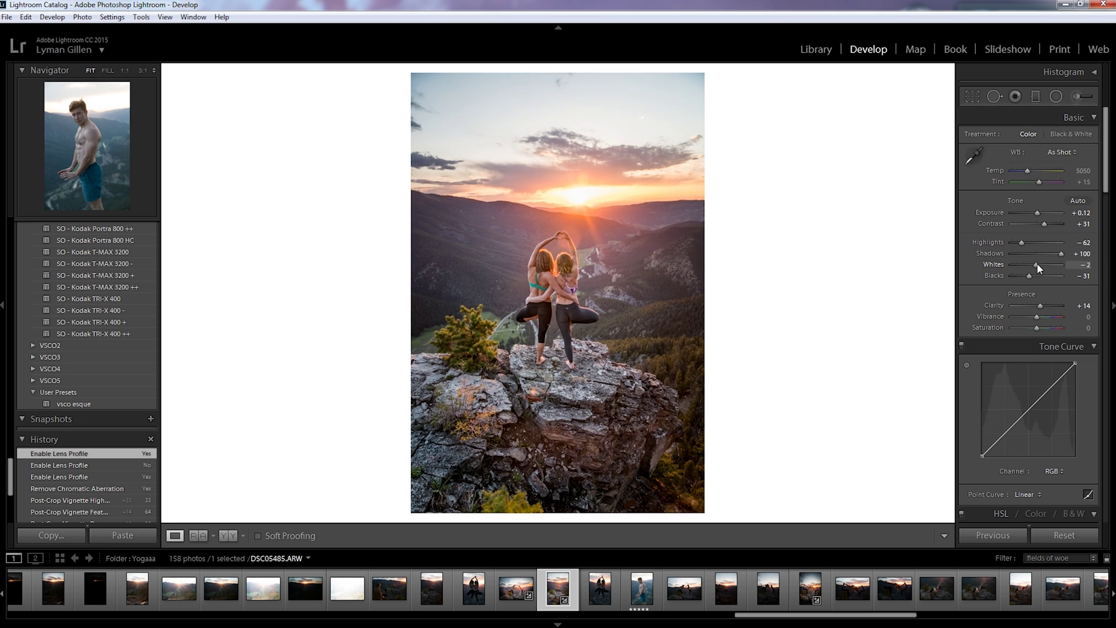
pyautogui.moveTo(1037, 267); pyautogui.dragTo(1041, 269)
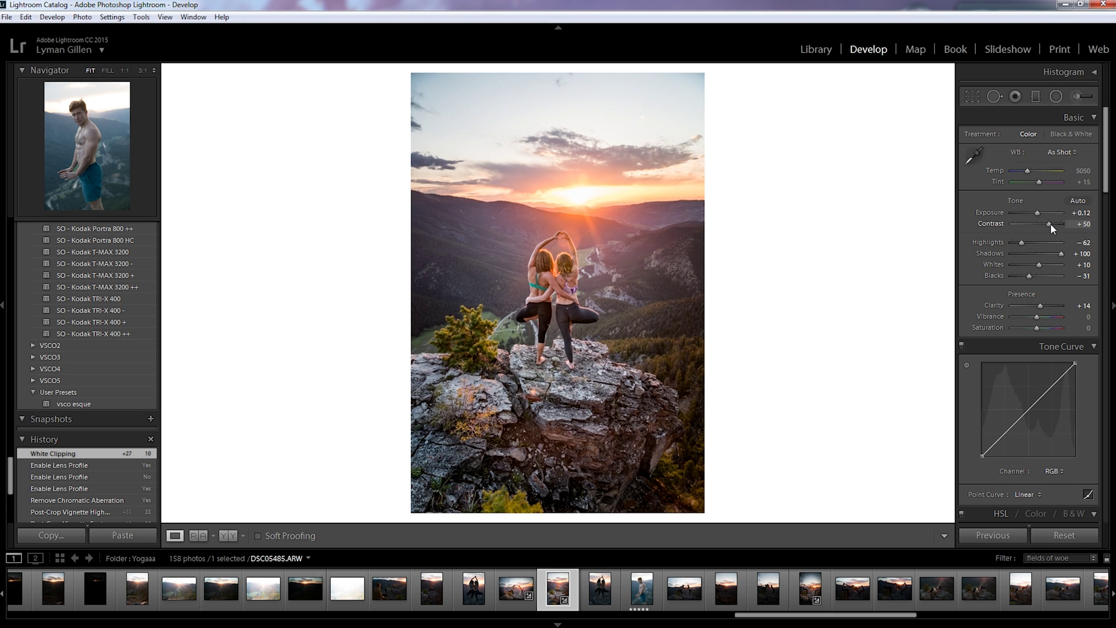
pyautogui.moveTo(1056, 230); pyautogui.dragTo(1049, 231)
pyautogui.moveTo(1037, 213); pyautogui.dragTo(1039, 212)
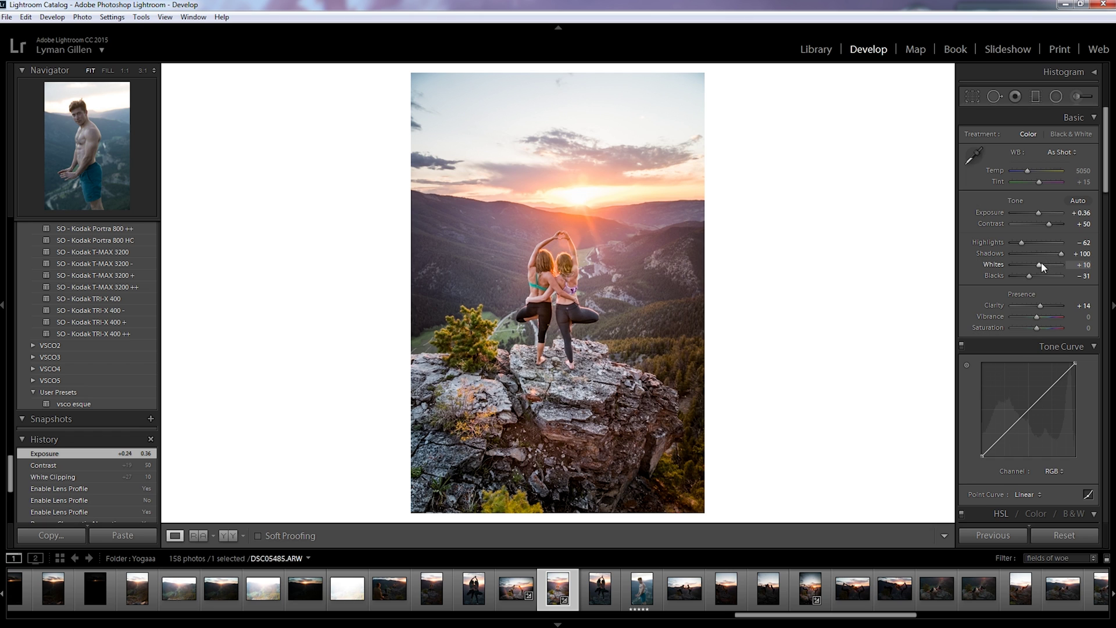
# Step: Set the blacks to −45, the vibrance to +17 and the clarity to +10
pyautogui.moveTo(1030, 276); pyautogui.dragTo(1026, 279)
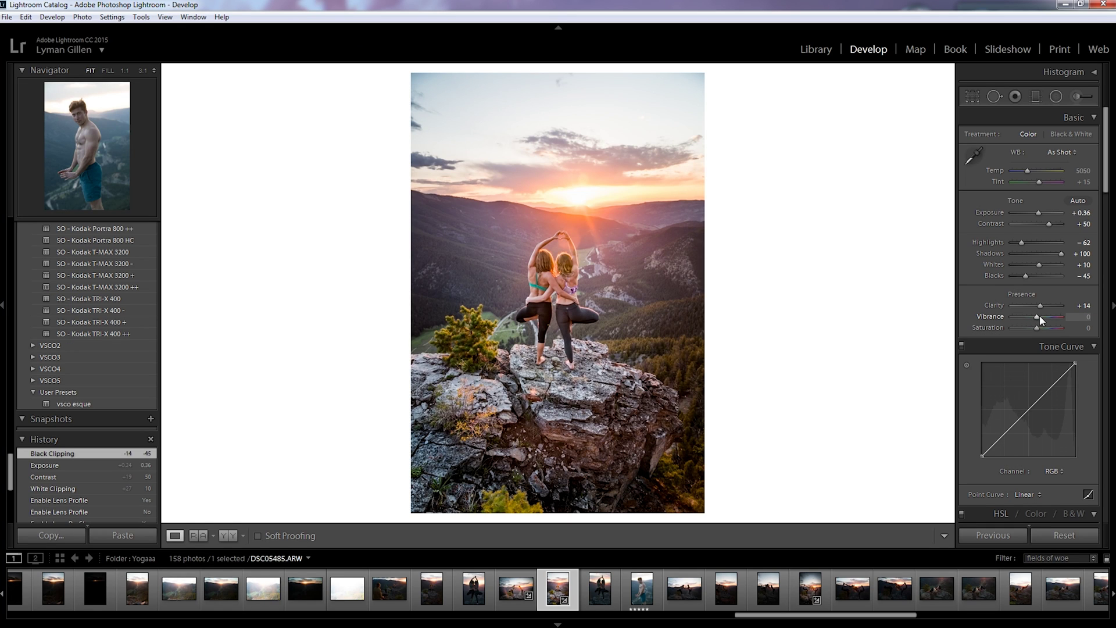
pyautogui.moveTo(1039, 317); pyautogui.dragTo(1038, 320)
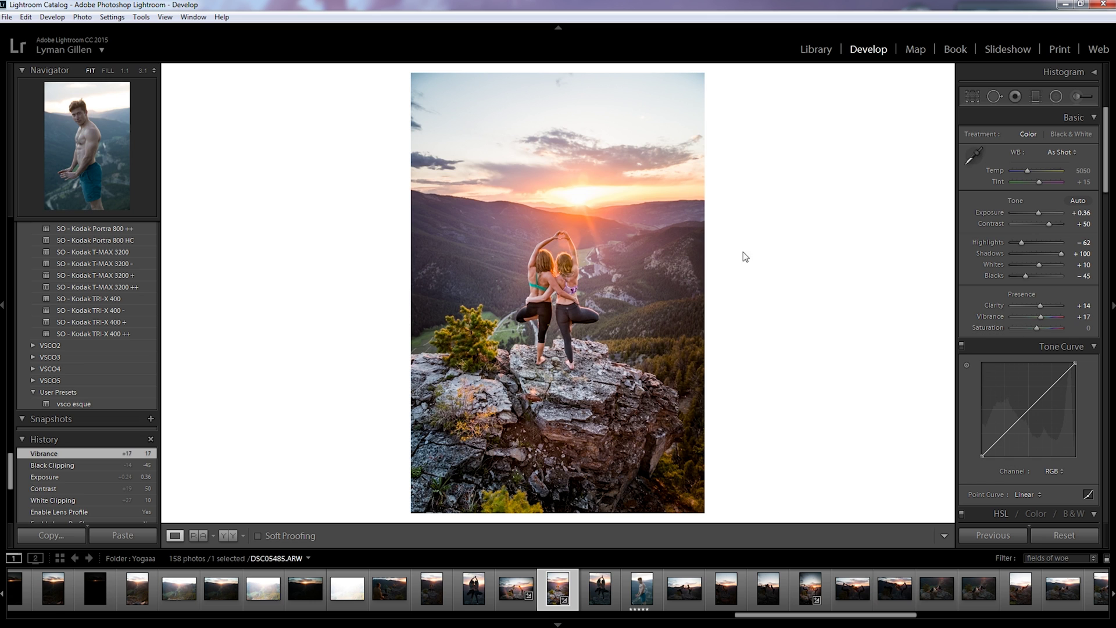
pyautogui.moveTo(1049, 306); pyautogui.dragTo(1040, 308)
# Step: Set the sharpening masking to 100 while previewing the edge mask
pyautogui.scroll(-3, 965, 386)
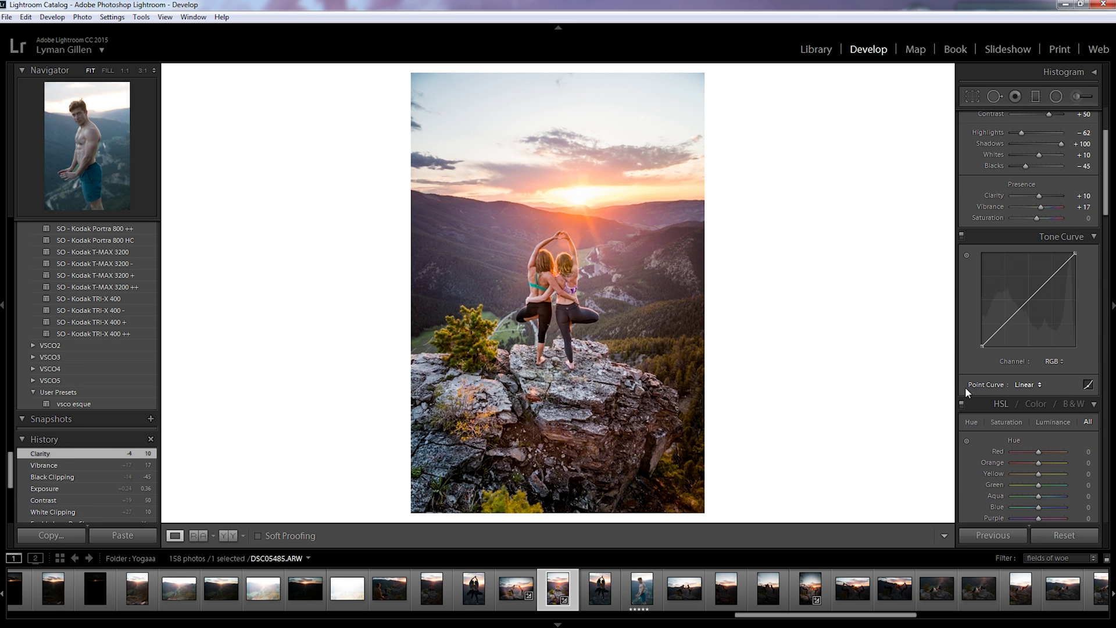
pyautogui.scroll(-3, 977, 355)
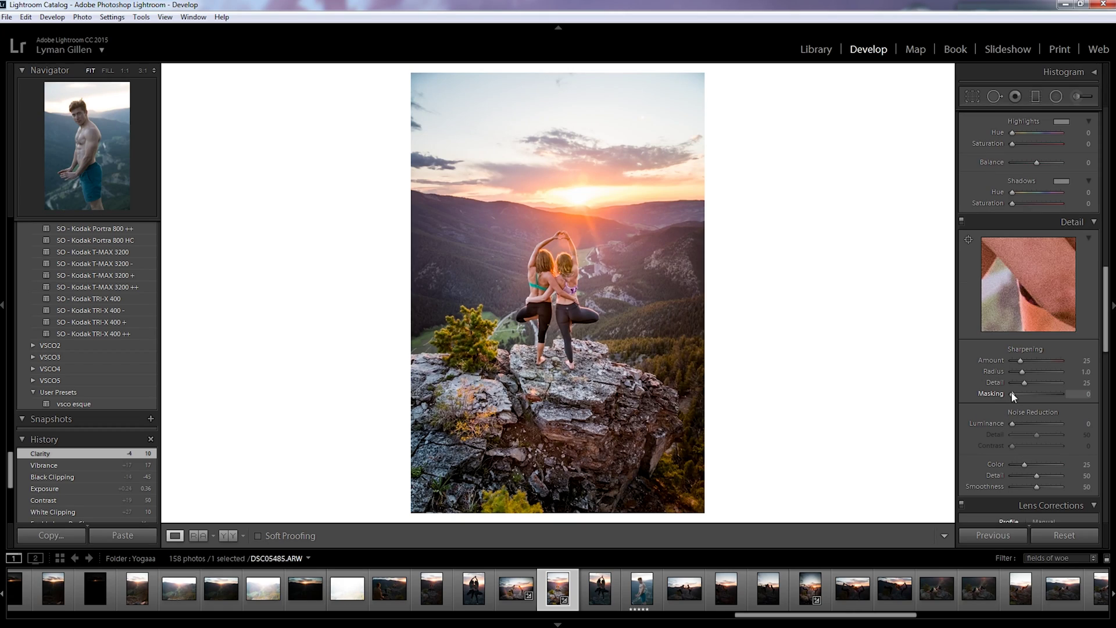
pyautogui.moveTo(1013, 395); pyautogui.dragTo(1019, 397)
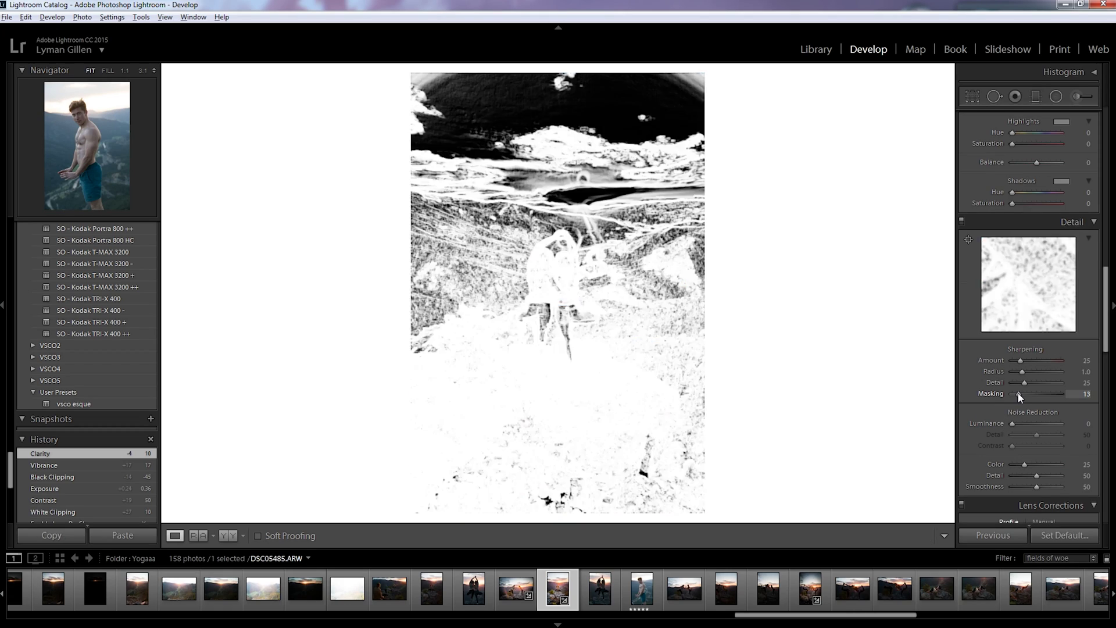
pyautogui.moveTo(1020, 397); pyautogui.dragTo(1061, 393)
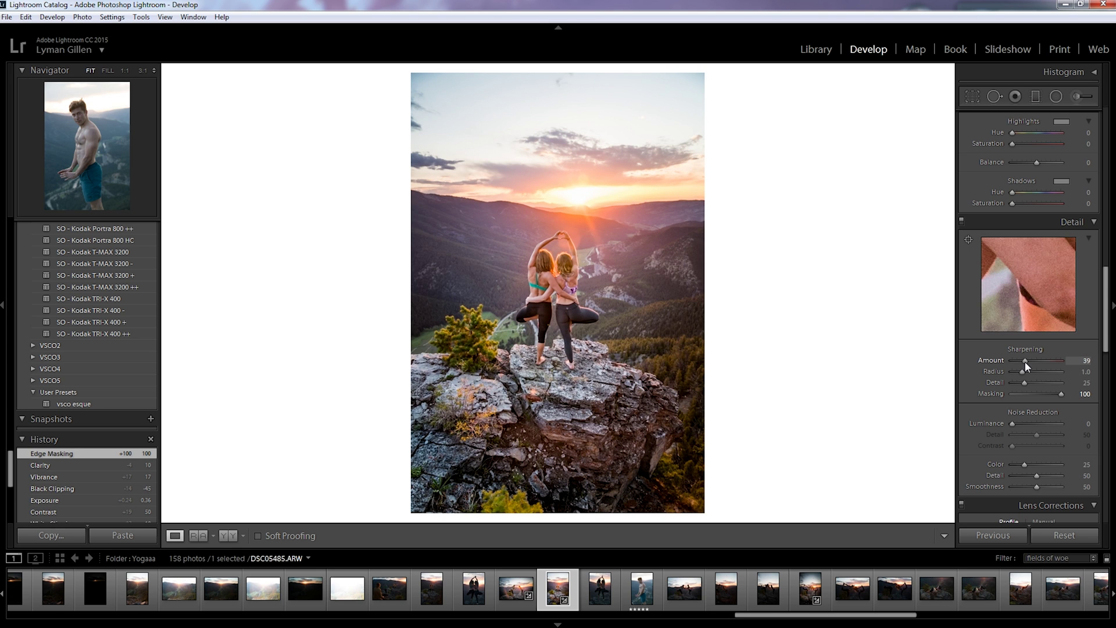
# Step: Set the sharpening amount to 55, checking the detail on the women's skin and clothing and on the rock at 1:1
pyautogui.moveTo(1026, 362); pyautogui.dragTo(1027, 360)
pyautogui.moveTo(1036, 297)
pyautogui.mouseDown()
pyautogui.moveTo(1026, 308)
pyautogui.moveTo(1012, 294)
pyautogui.moveTo(1024, 289)
pyautogui.mouseUp()
pyautogui.moveTo(1024, 289); pyautogui.dragTo(1021, 286)
pyautogui.moveTo(1020, 286); pyautogui.dragTo(1021, 284)
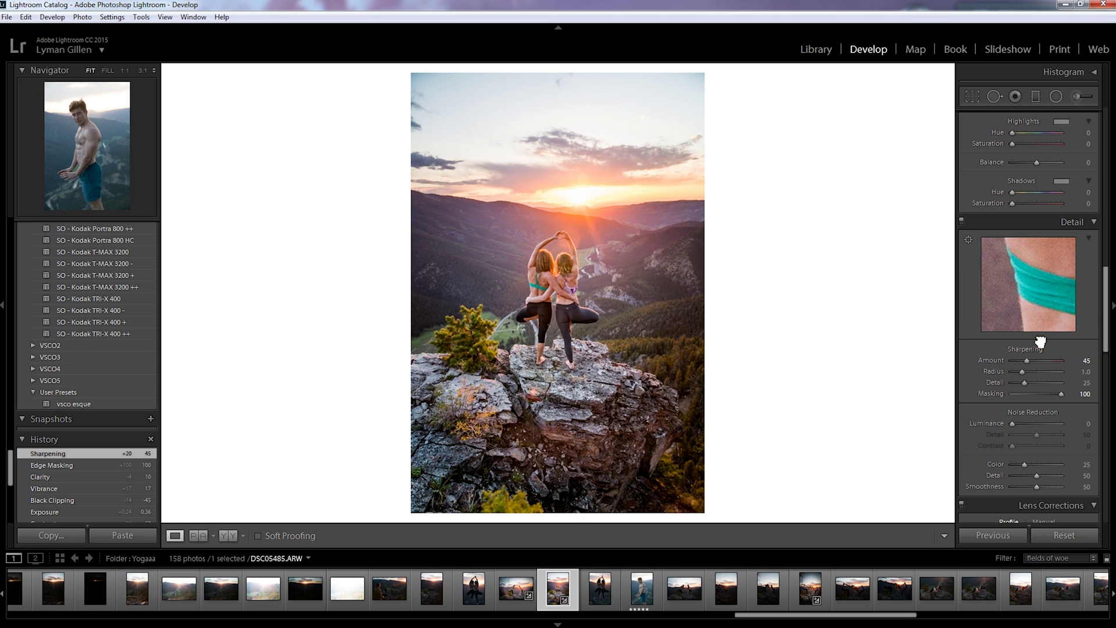
pyautogui.moveTo(1040, 290)
pyautogui.mouseDown()
pyautogui.moveTo(1019, 291)
pyautogui.moveTo(1039, 294)
pyautogui.moveTo(1013, 309)
pyautogui.moveTo(1031, 285)
pyautogui.mouseUp()
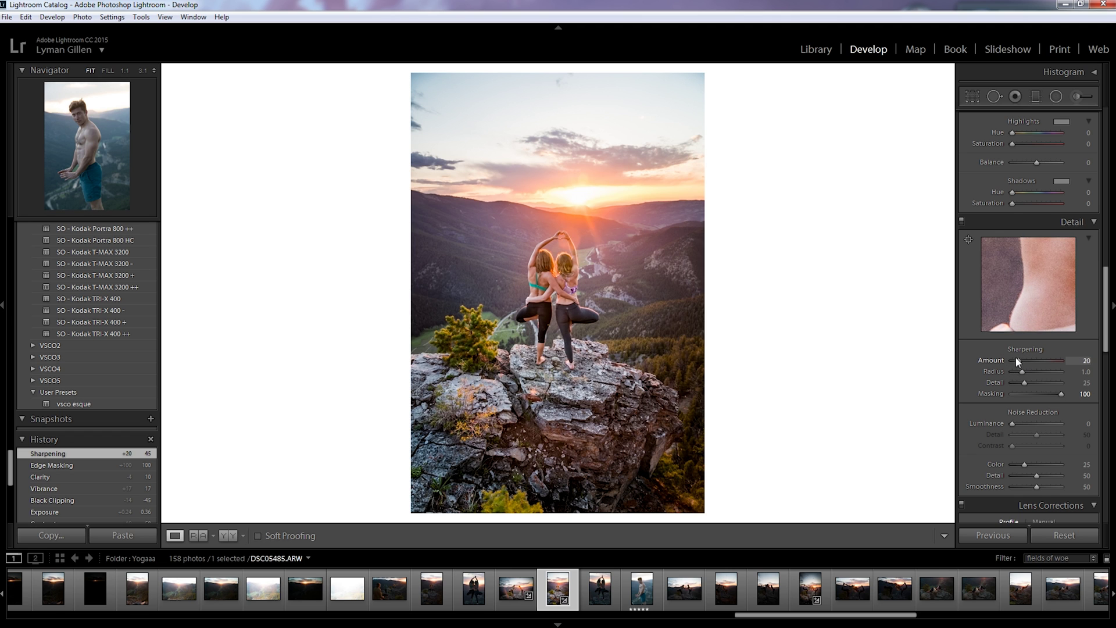
pyautogui.moveTo(1027, 357); pyautogui.dragTo(1026, 357)
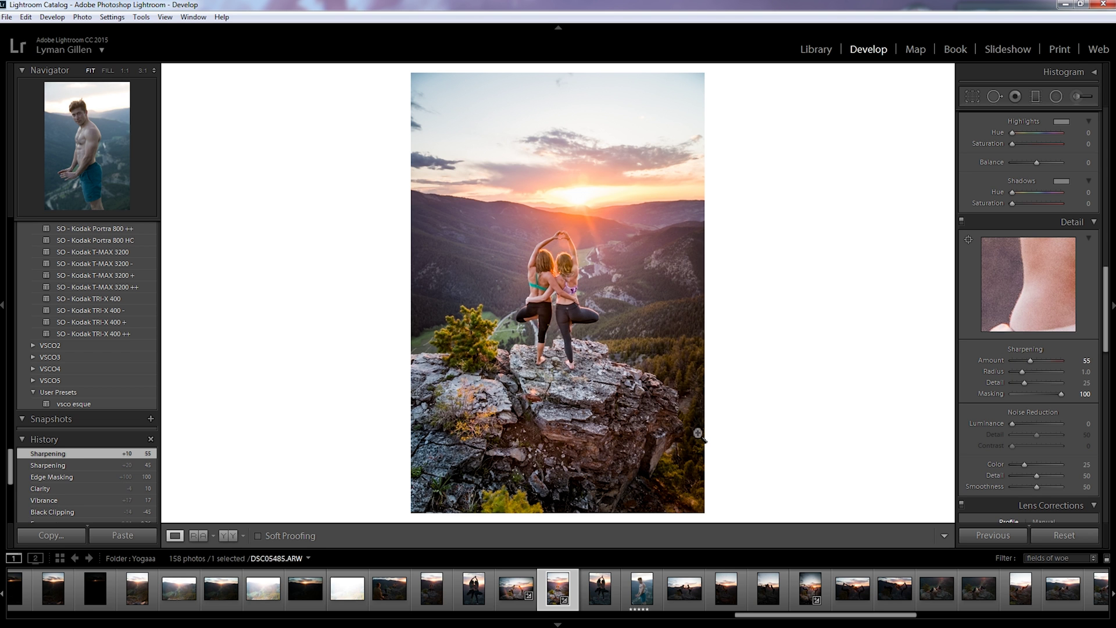
pyautogui.click(584, 397)
pyautogui.moveTo(635, 319); pyautogui.dragTo(540, 245)
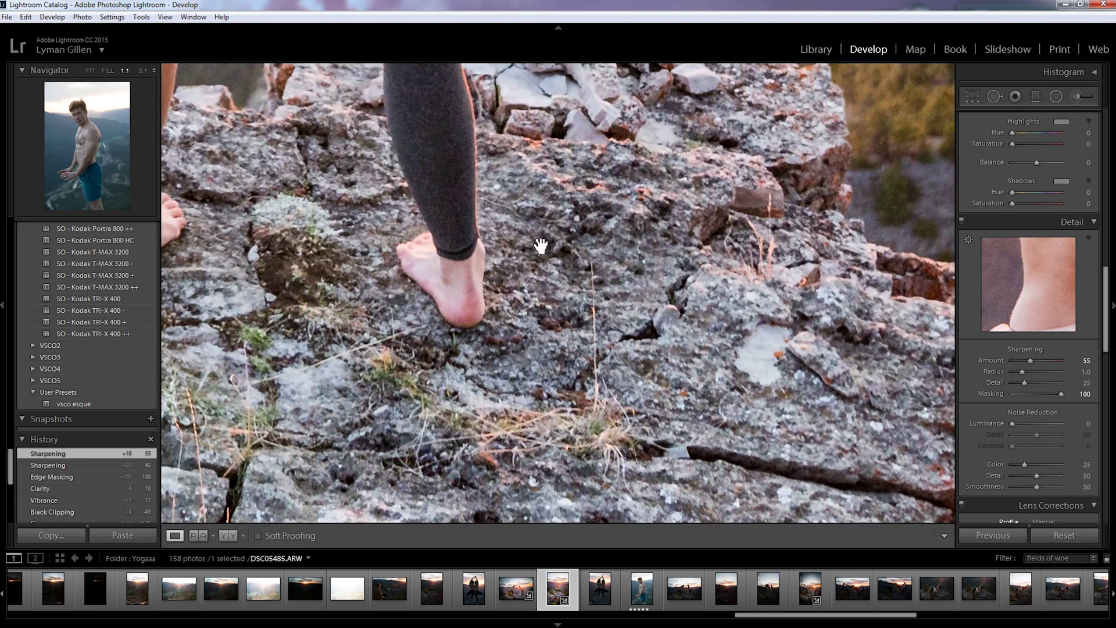
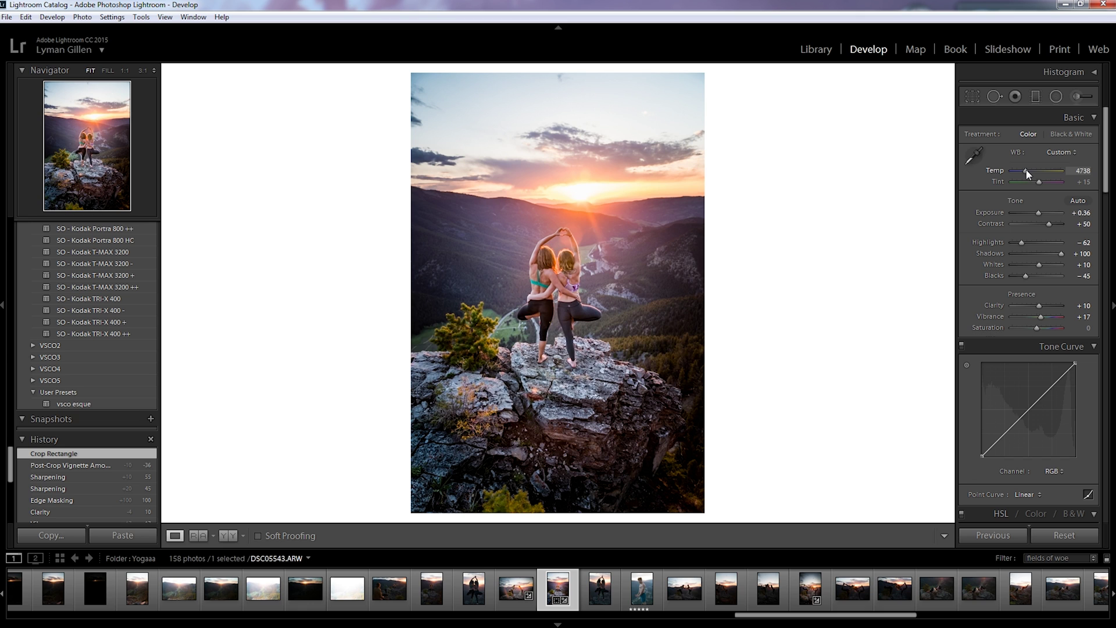
# Step: Cool the white balance temperature to 4738 and inspect the sun and ridgeline at 1:1
pyautogui.moveTo(1027, 173); pyautogui.dragTo(1027, 173)
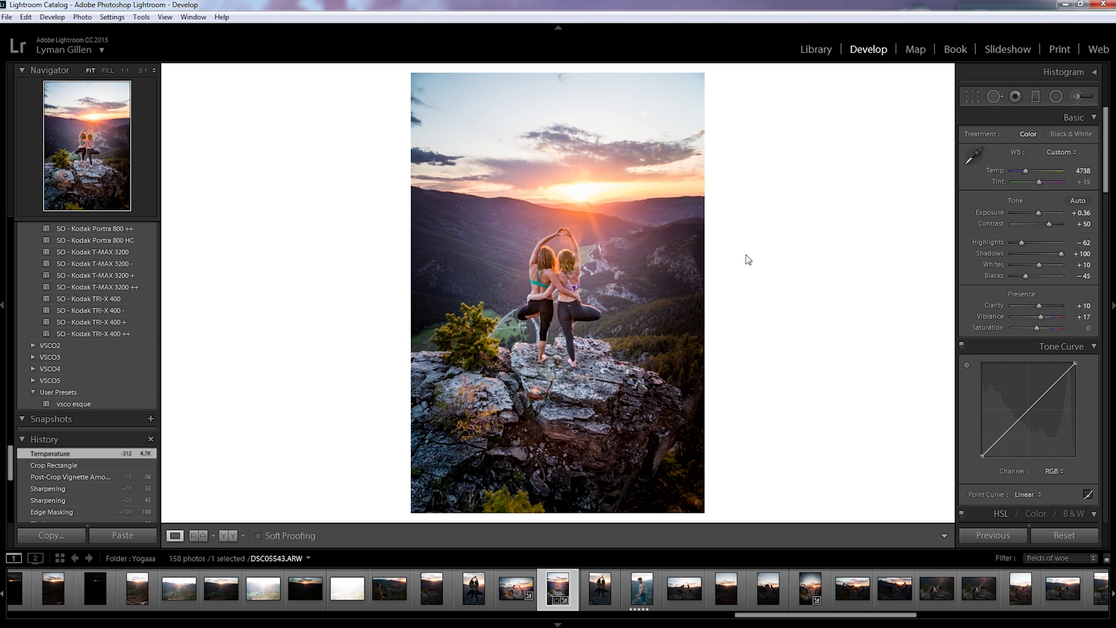
pyautogui.click(583, 212)
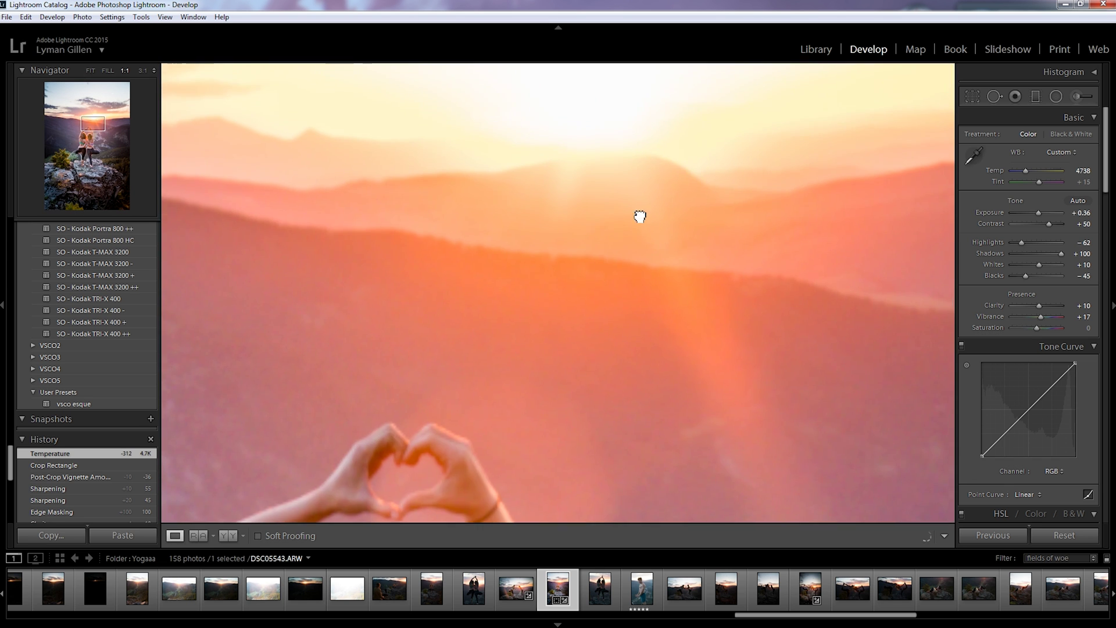
pyautogui.moveTo(643, 199); pyautogui.dragTo(494, 302)
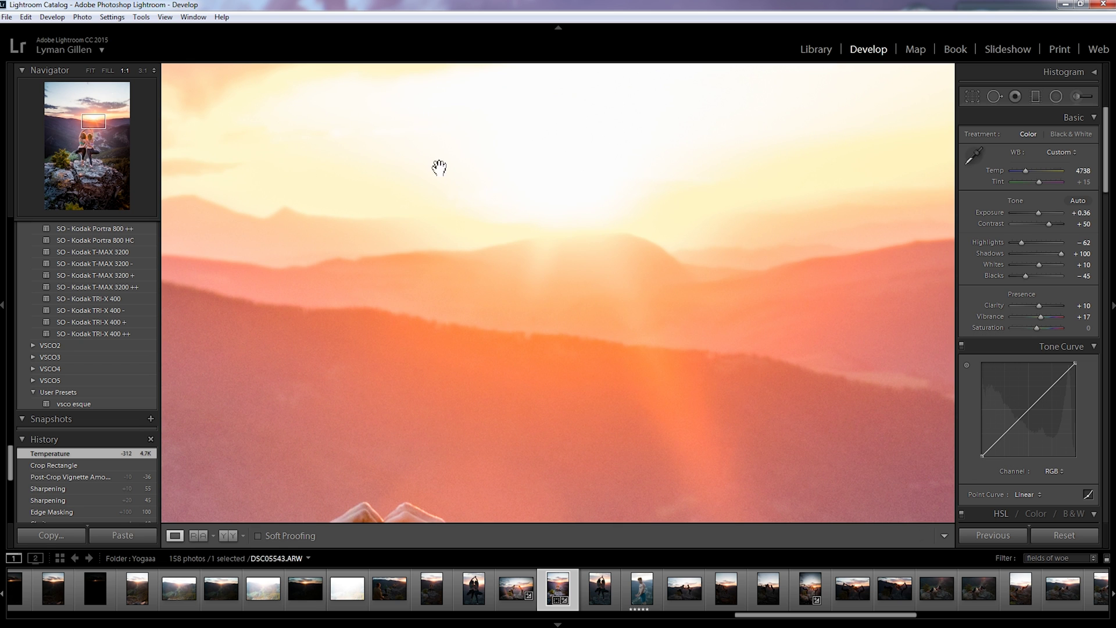
# Step: Set the white balance tint to +17 and the temperature to 4976
pyautogui.moveTo(435, 300); pyautogui.dragTo(511, 349)
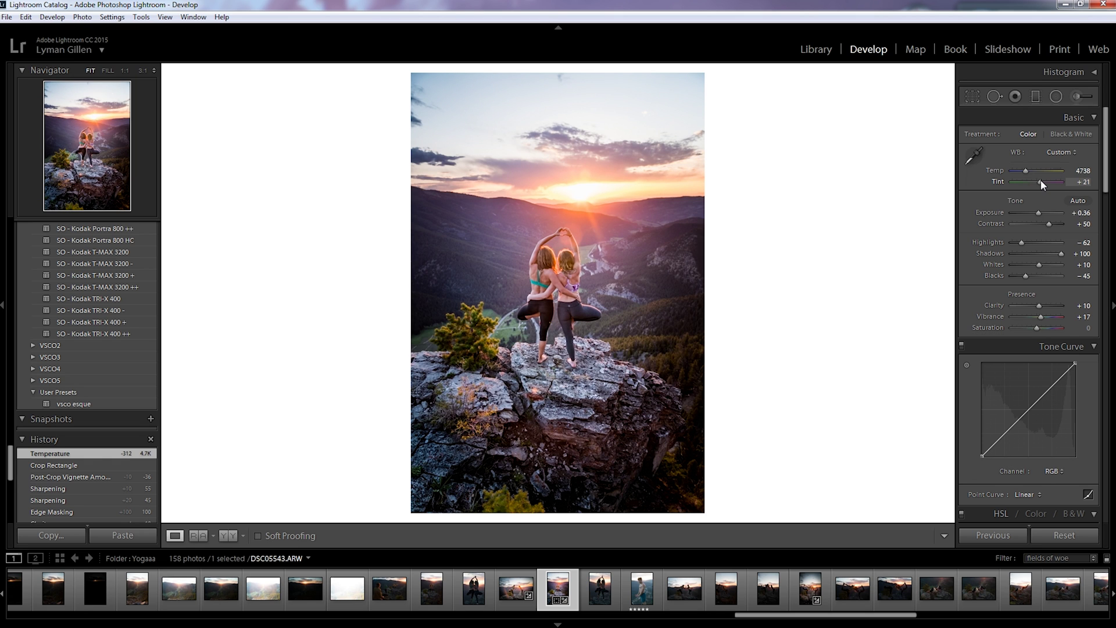
pyautogui.click(1082, 182)
pyautogui.write('17')
pyautogui.press('Return')
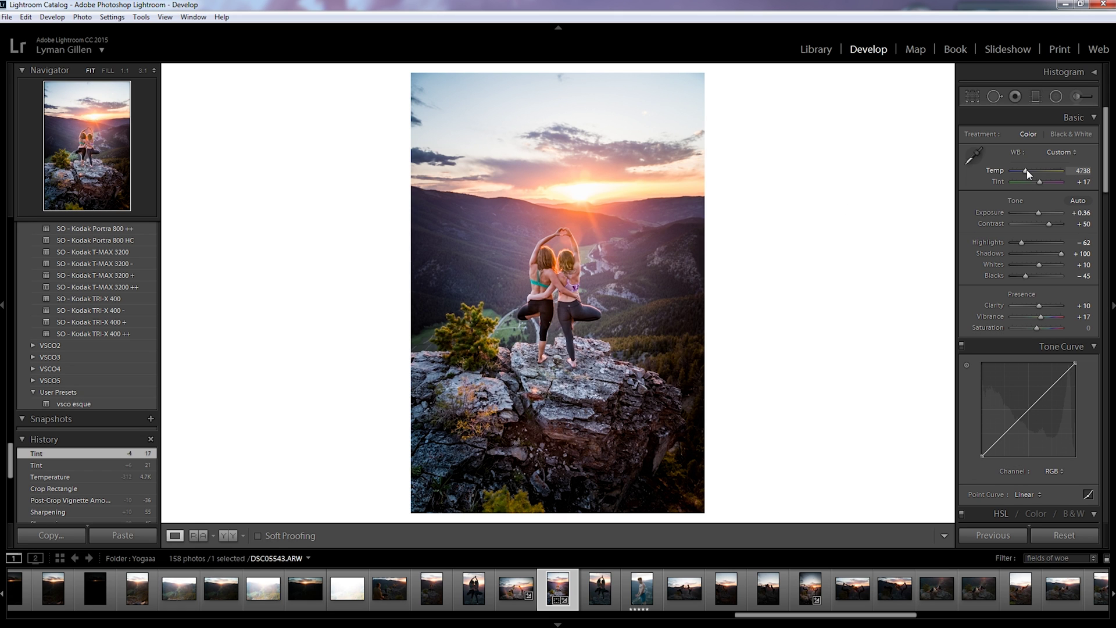
pyautogui.moveTo(1026, 169); pyautogui.dragTo(1028, 169)
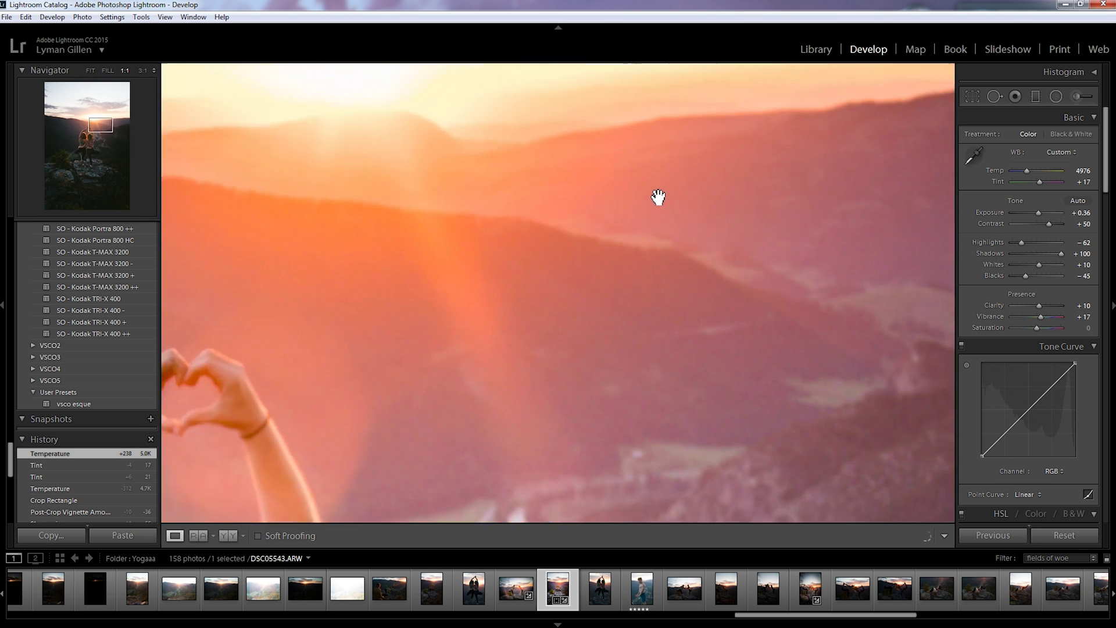
# Step: Inspect the sun, the ridgelines and the hillsides on both sides of the sun at 1:1
pyautogui.click(612, 218)
pyautogui.moveTo(660, 243); pyautogui.dragTo(630, 279)
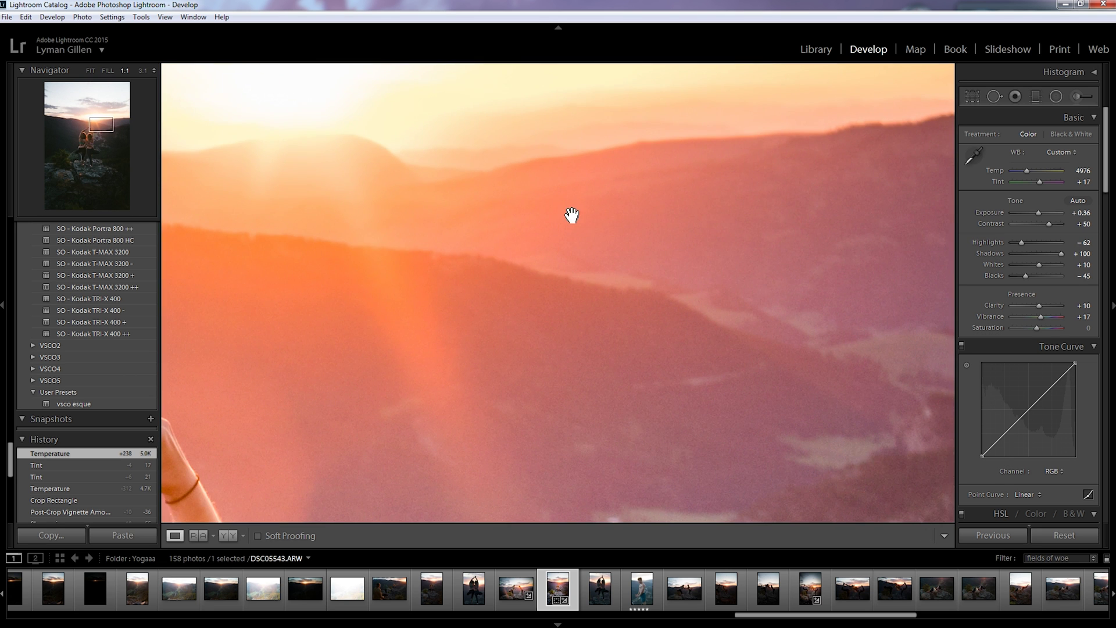
pyautogui.moveTo(652, 224); pyautogui.dragTo(576, 300)
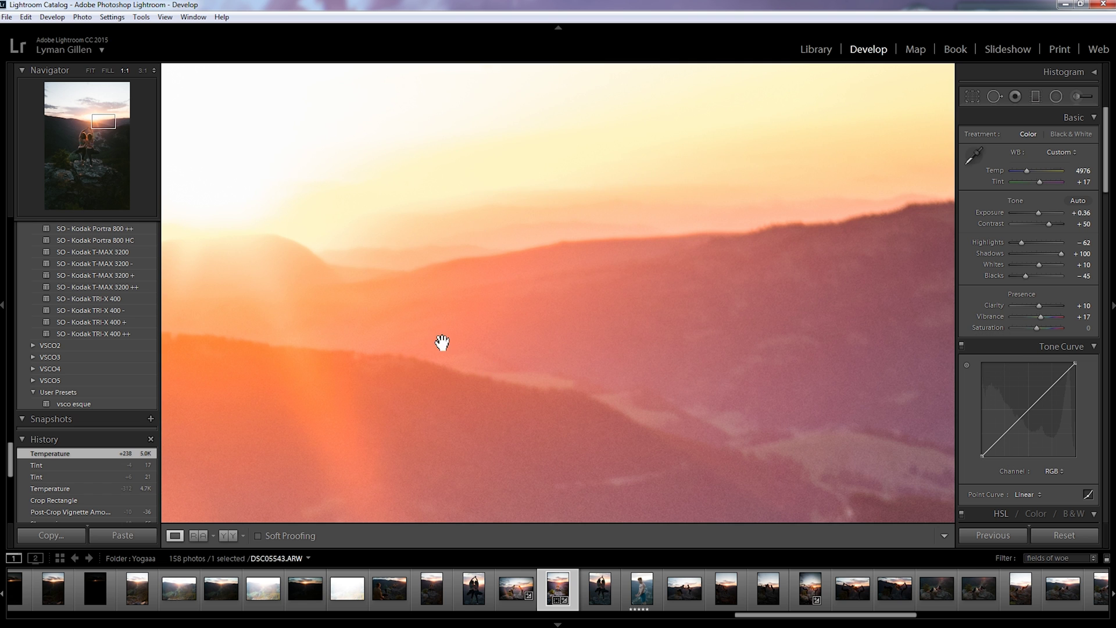
pyautogui.moveTo(443, 346); pyautogui.dragTo(657, 299)
pyautogui.moveTo(246, 289); pyautogui.dragTo(446, 288)
pyautogui.moveTo(317, 290); pyautogui.dragTo(508, 341)
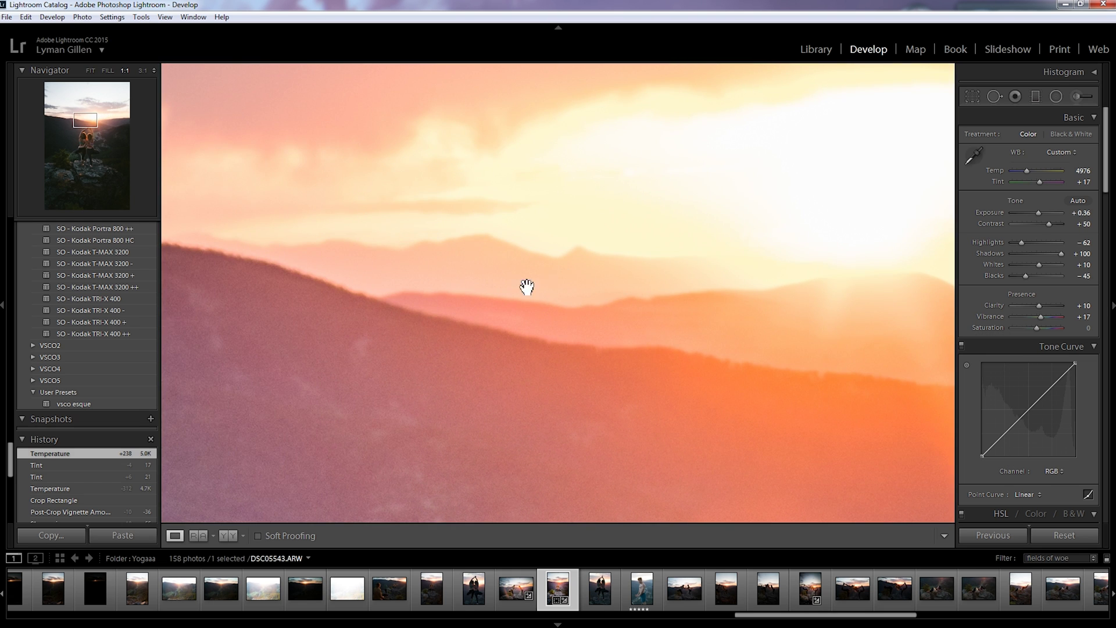
pyautogui.click(550, 316)
pyautogui.press('k')
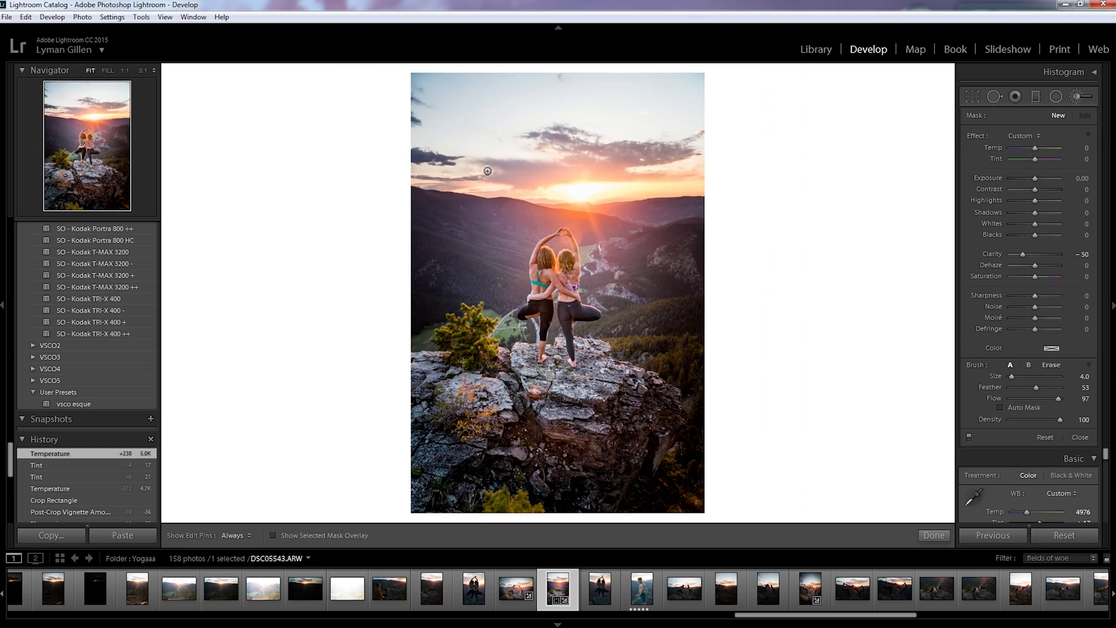
pyautogui.click(1079, 95)
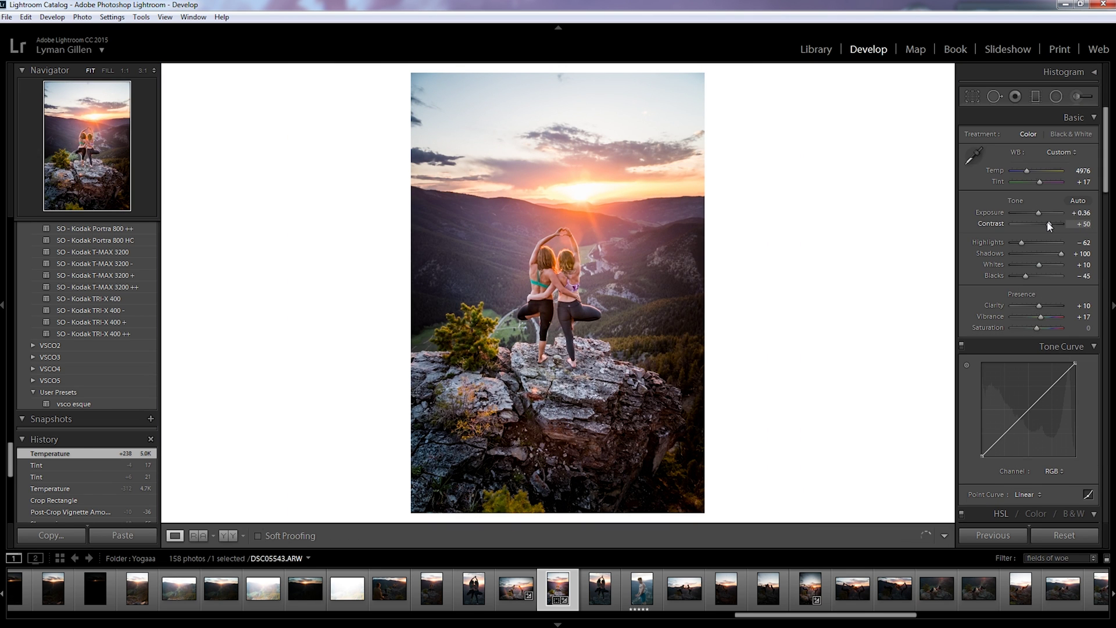
pyautogui.doubleClick(1047, 223)
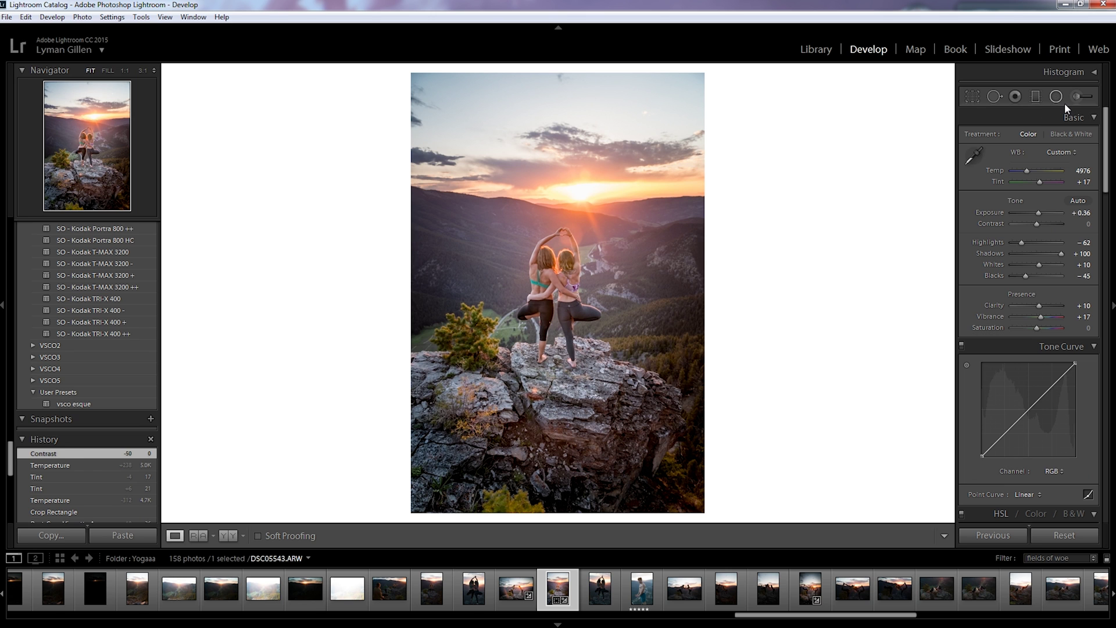
pyautogui.hotkey('ctrl', 'z')
# Step: Paint over the hillsides to the right of the women with a −50 clarity adjustment brush, using brush sizes 8 and 7
pyautogui.click(1076, 97)
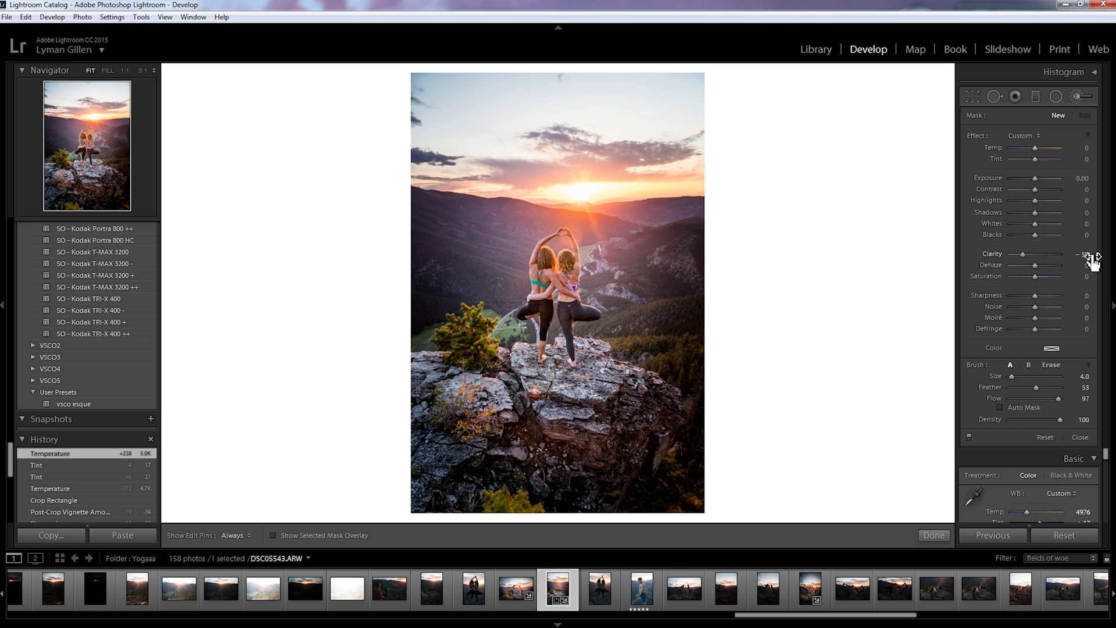
pyautogui.scroll(3, 678, 196)
pyautogui.click(1080, 95)
pyautogui.click(1079, 95)
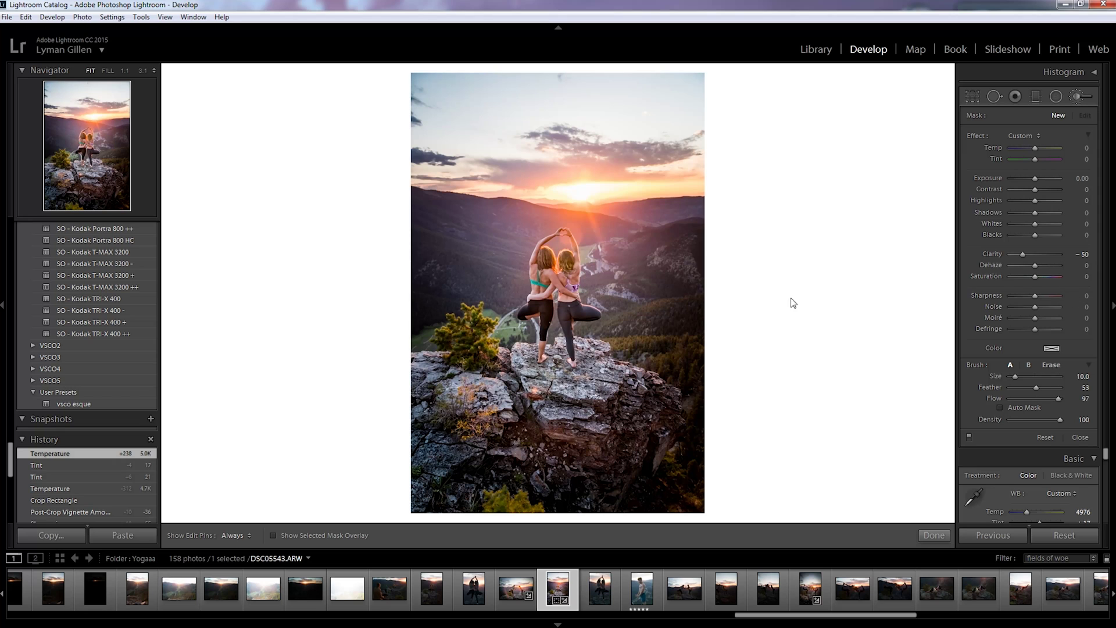
pyautogui.press('h')
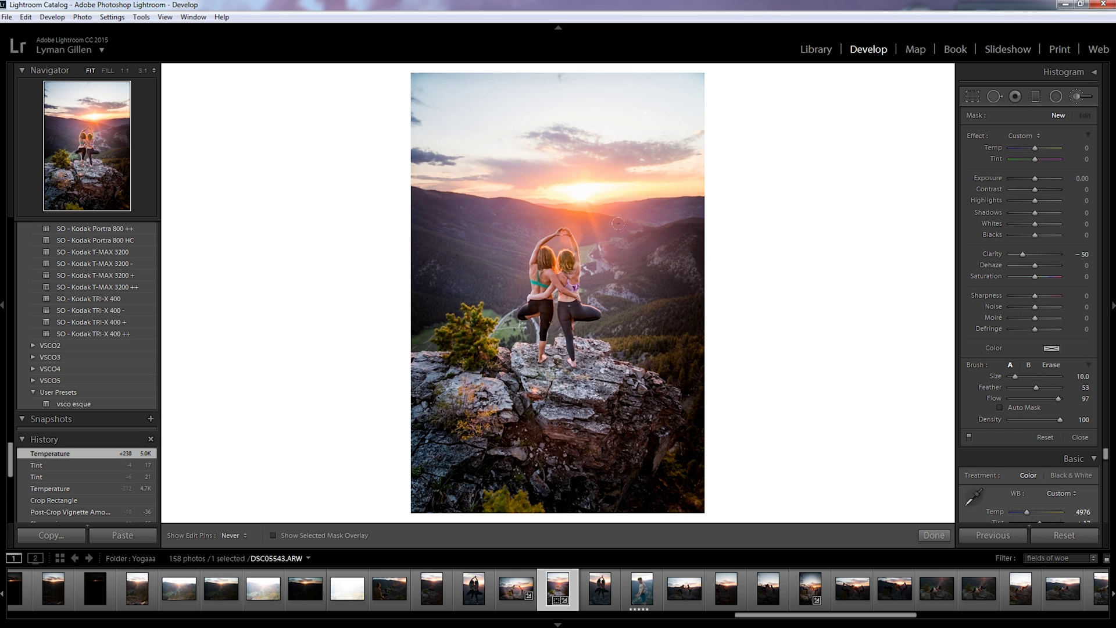
pyautogui.scroll(-1, 594, 250)
pyautogui.moveTo(663, 264); pyautogui.dragTo(594, 233)
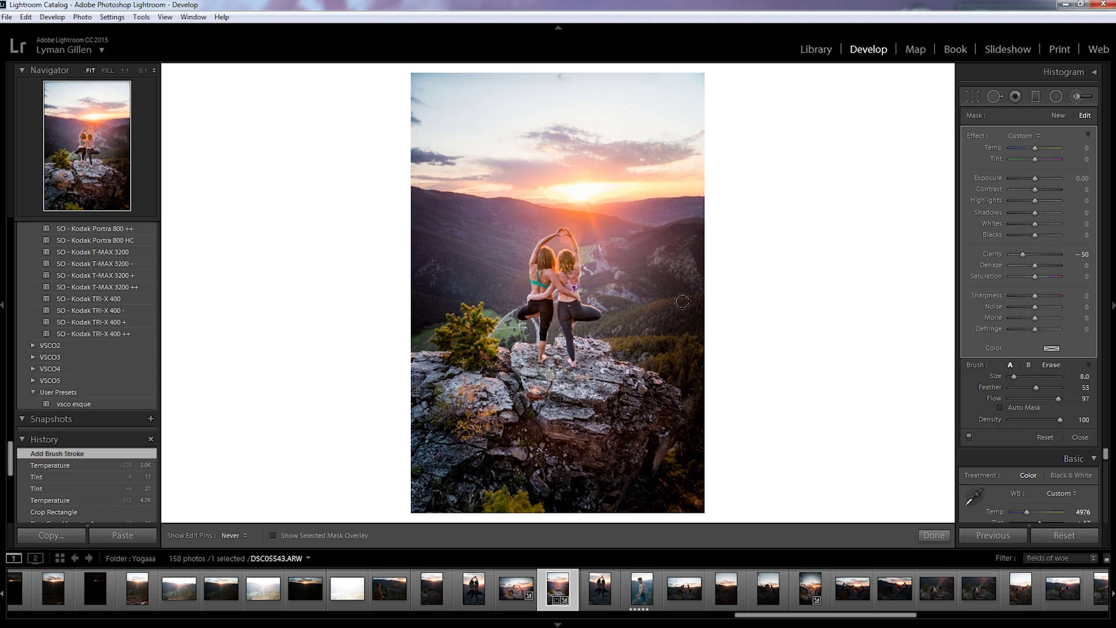
pyautogui.press('h')
pyautogui.moveTo(678, 301); pyautogui.dragTo(676, 291)
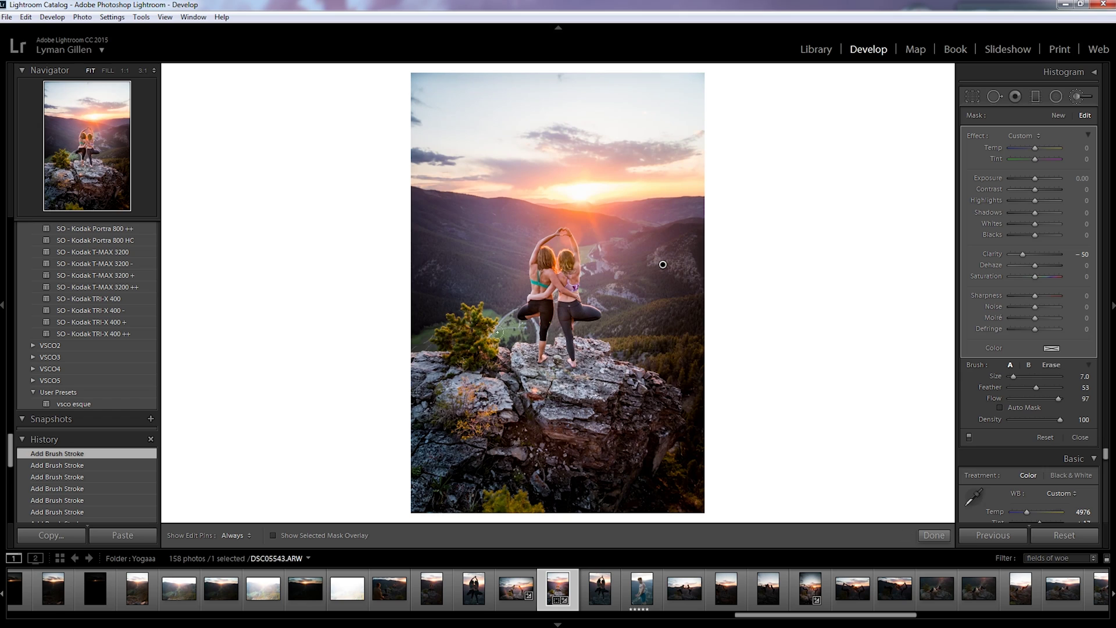
# Step: Continue brushing the hillsides around the women, reducing the brush size to 5, and set the brush adjustment's exposure to −0.09 and contrast to 14
pyautogui.hotkey('ctrl', '=')
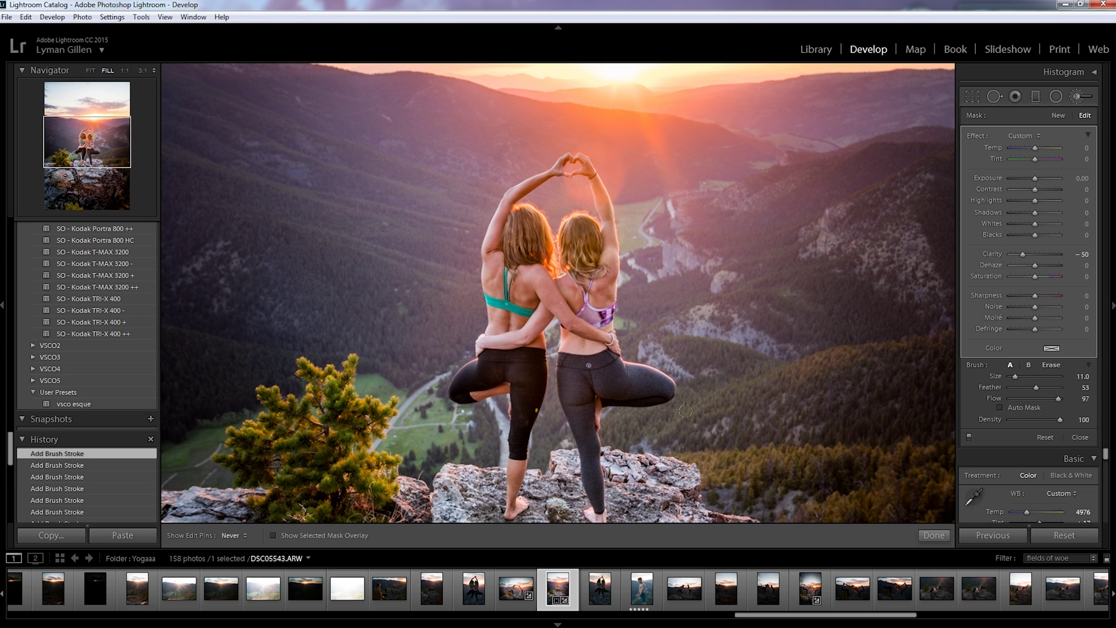
pyautogui.press('h')
pyautogui.press('h')
pyautogui.press('h')
pyautogui.press('[')
pyautogui.press('h')
pyautogui.press('[')
pyautogui.press('h')
pyautogui.press('h')
pyautogui.press('h')
pyautogui.press('z')
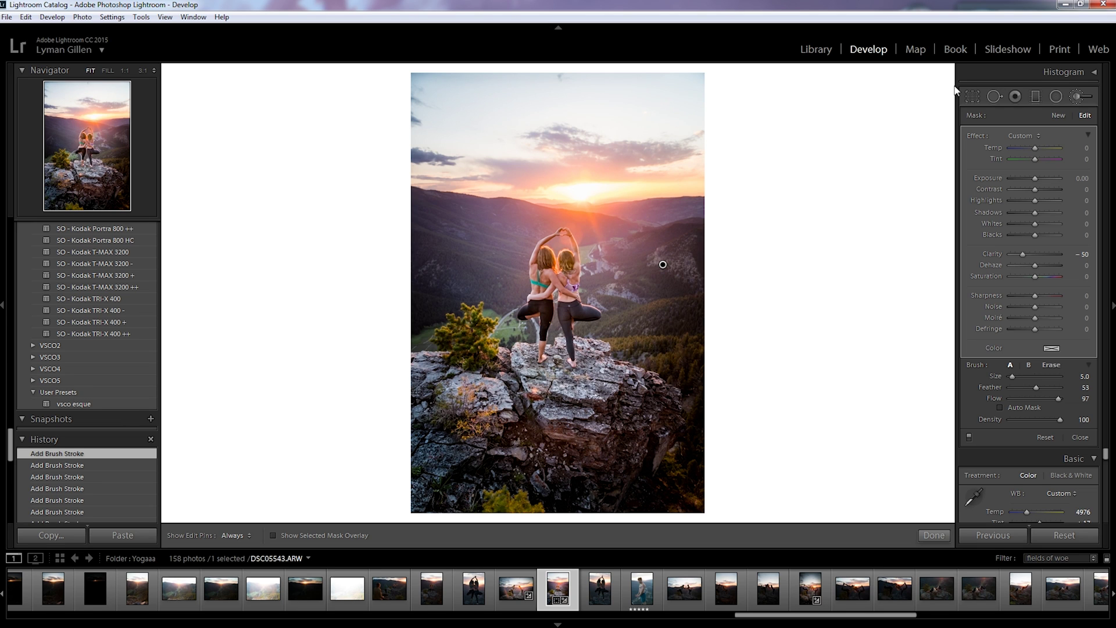
pyautogui.click(1034, 180)
pyautogui.moveTo(1034, 184); pyautogui.dragTo(1040, 189)
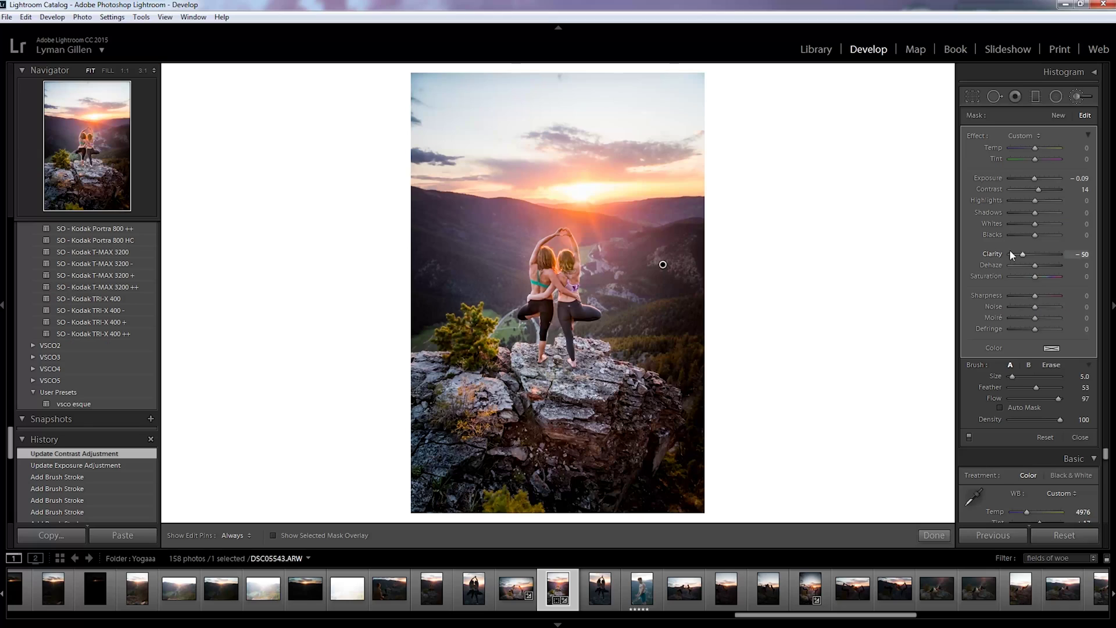
# Step: Draw a diagonal graduated filter from the upper right sky down to the lower rock, with clarity 0 and tint 10
pyautogui.click(1036, 96)
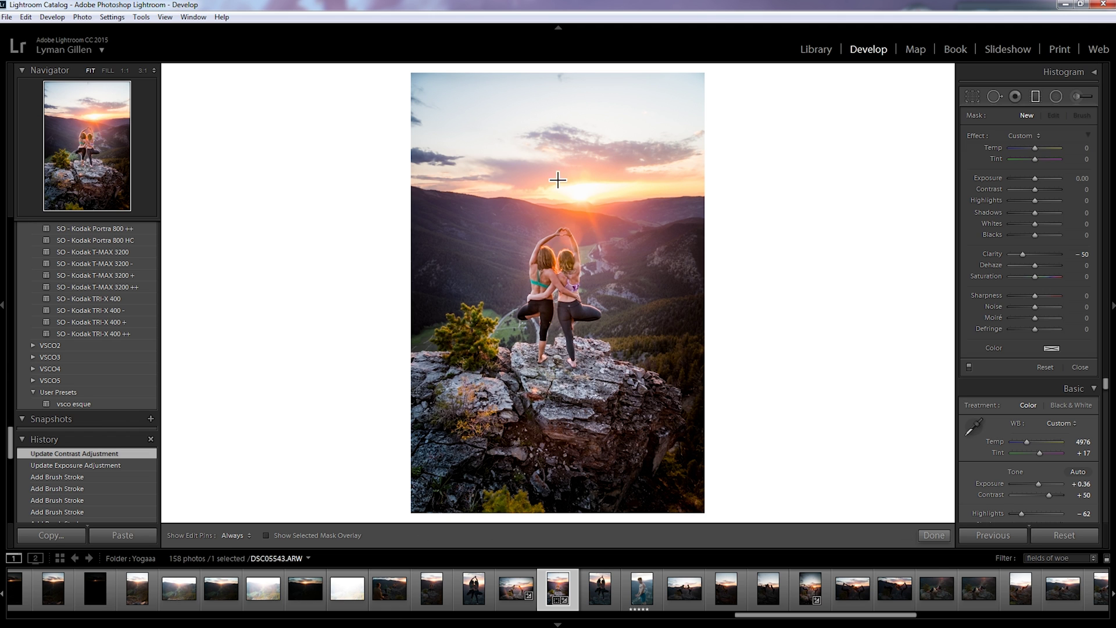
pyautogui.moveTo(649, 120); pyautogui.dragTo(511, 477)
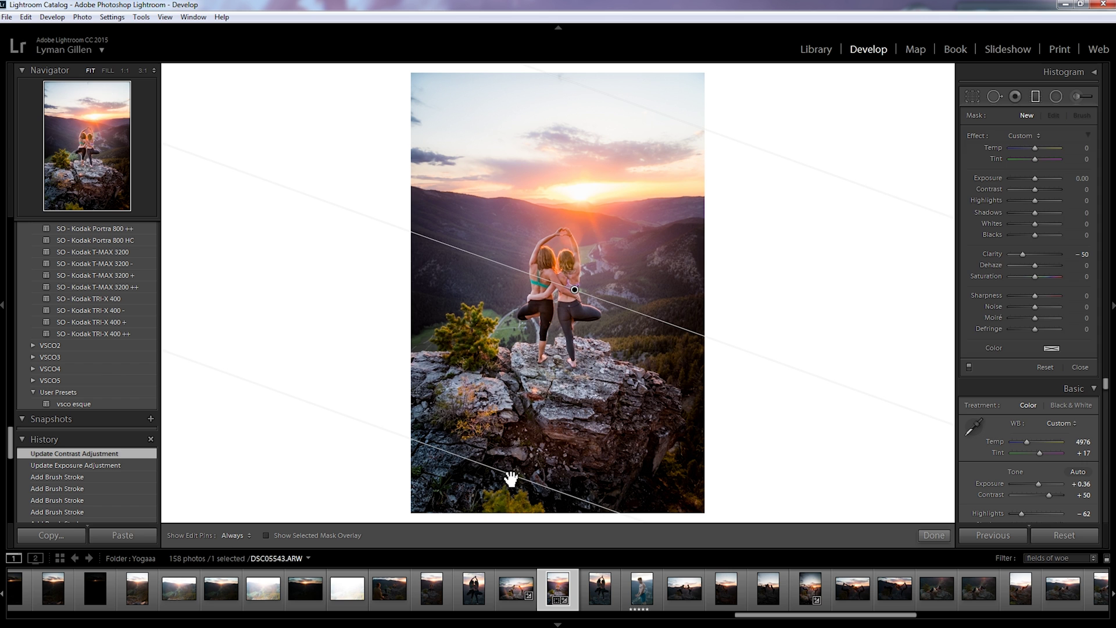
pyautogui.click(1021, 254)
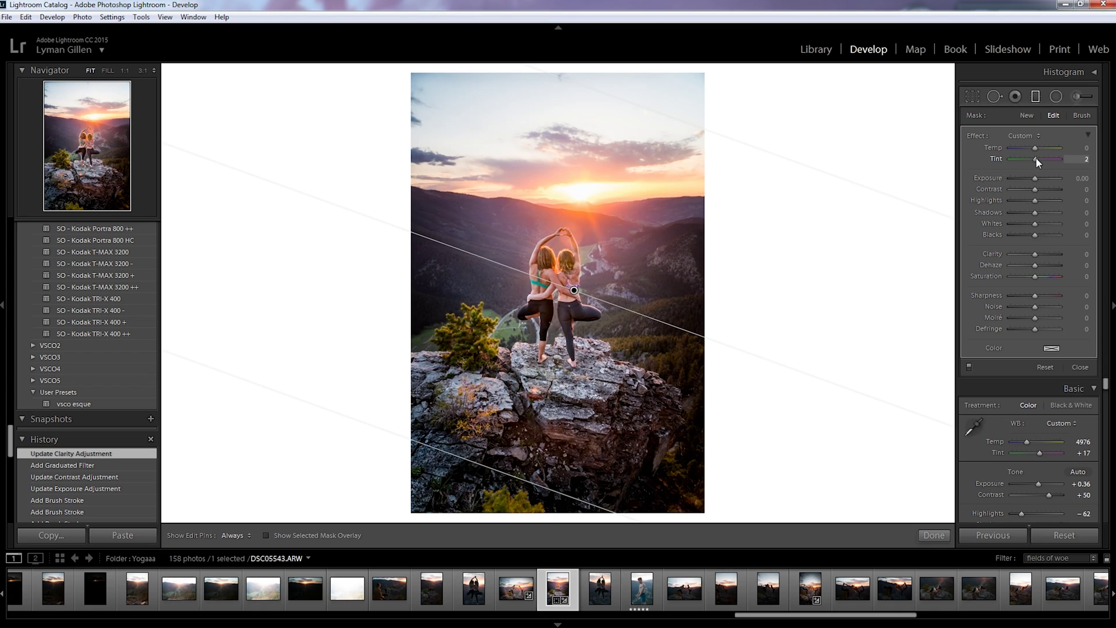
pyautogui.moveTo(1039, 163); pyautogui.dragTo(1038, 161)
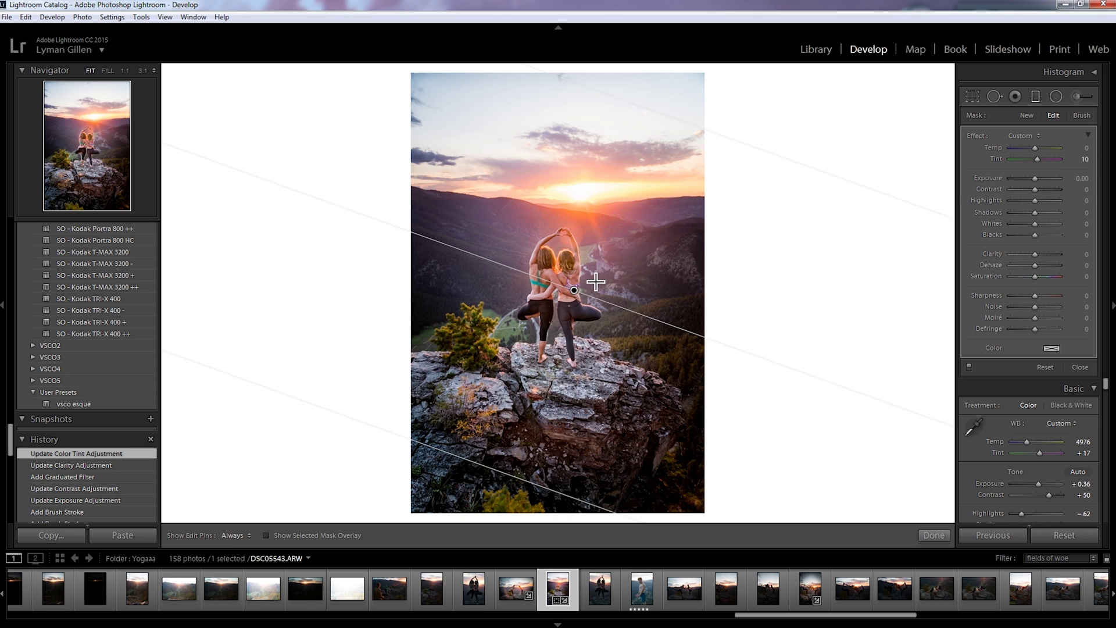
# Step: Shift the graduated filter slightly upward and set its dehaze to 7 and temperature to 10
pyautogui.moveTo(573, 289); pyautogui.dragTo(574, 286)
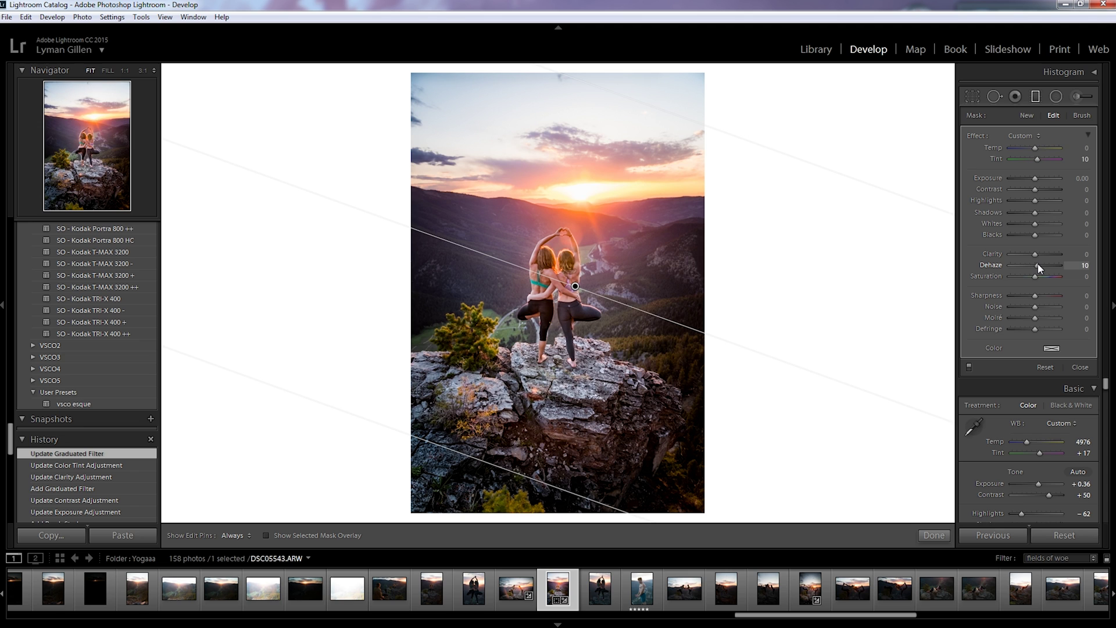
pyautogui.moveTo(1037, 263); pyautogui.dragTo(1036, 265)
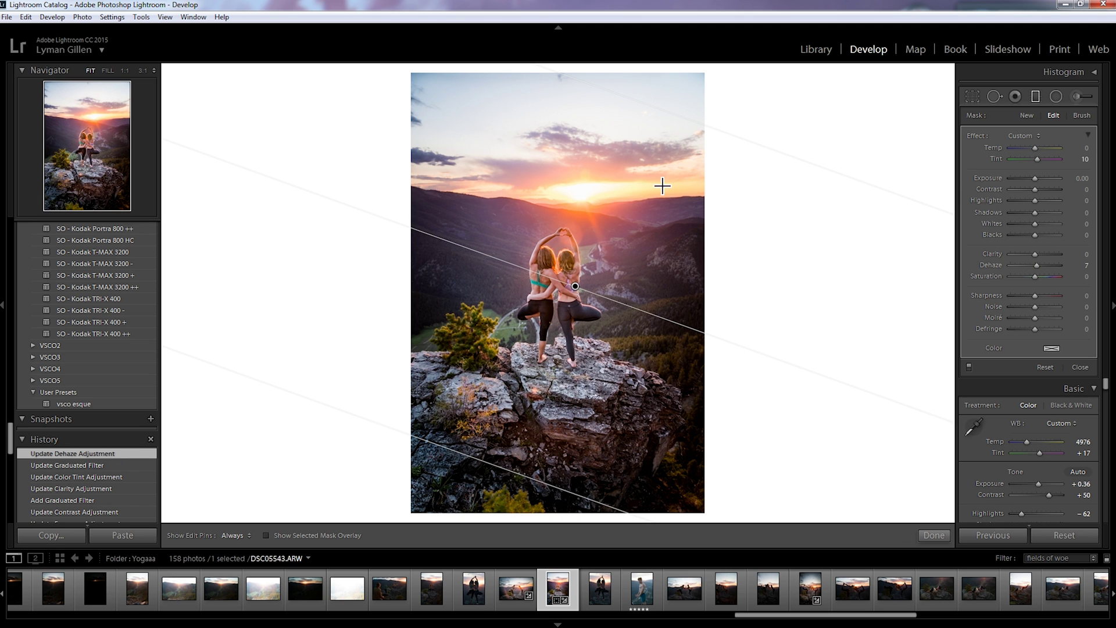
pyautogui.click(1037, 146)
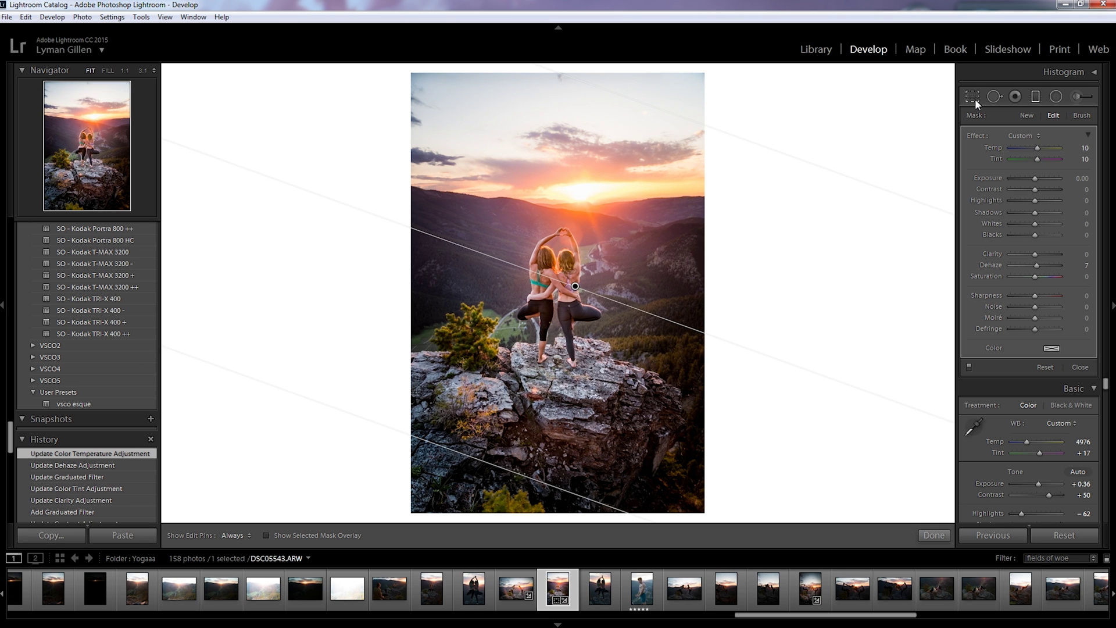
pyautogui.click(974, 95)
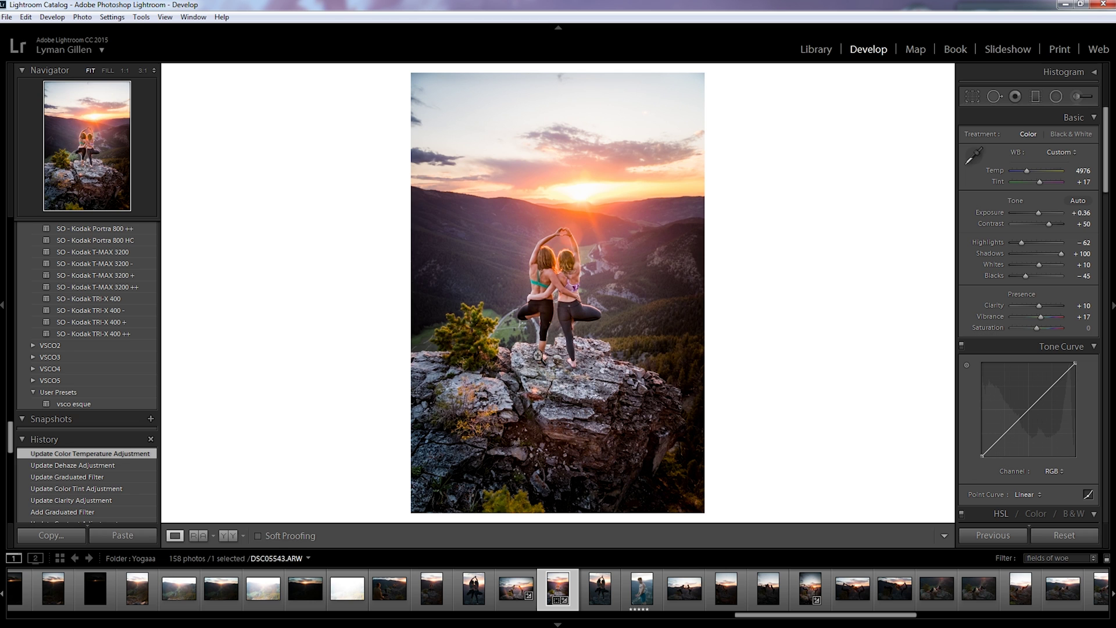
# Step: Compare the original import state with the latest edit in the history, ending on the latest edit
pyautogui.scroll(-10, 65, 484)
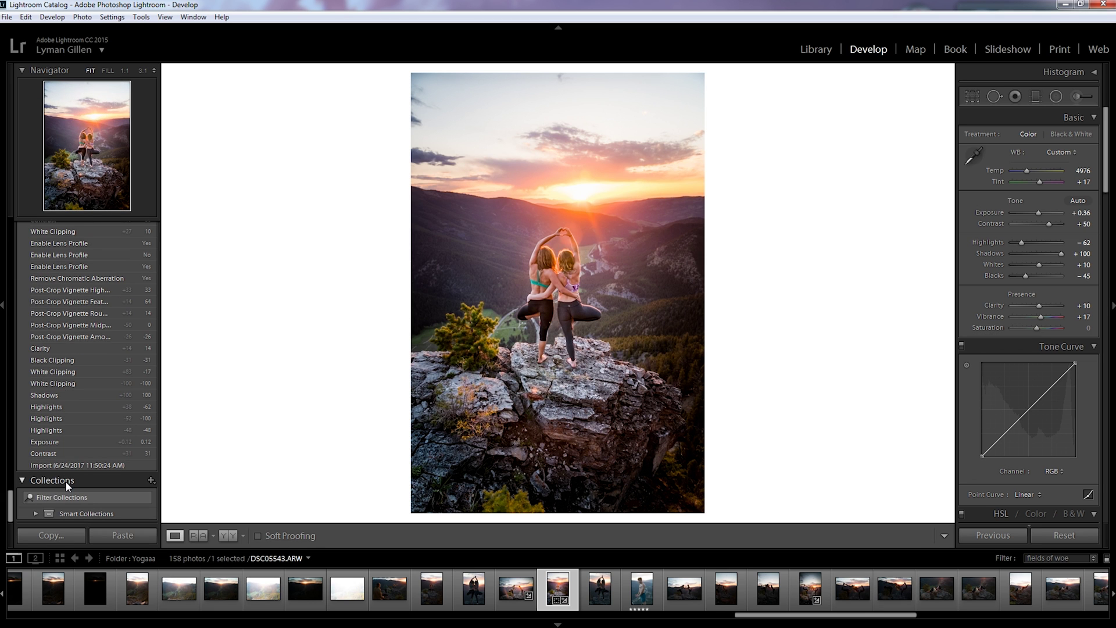
pyautogui.click(68, 464)
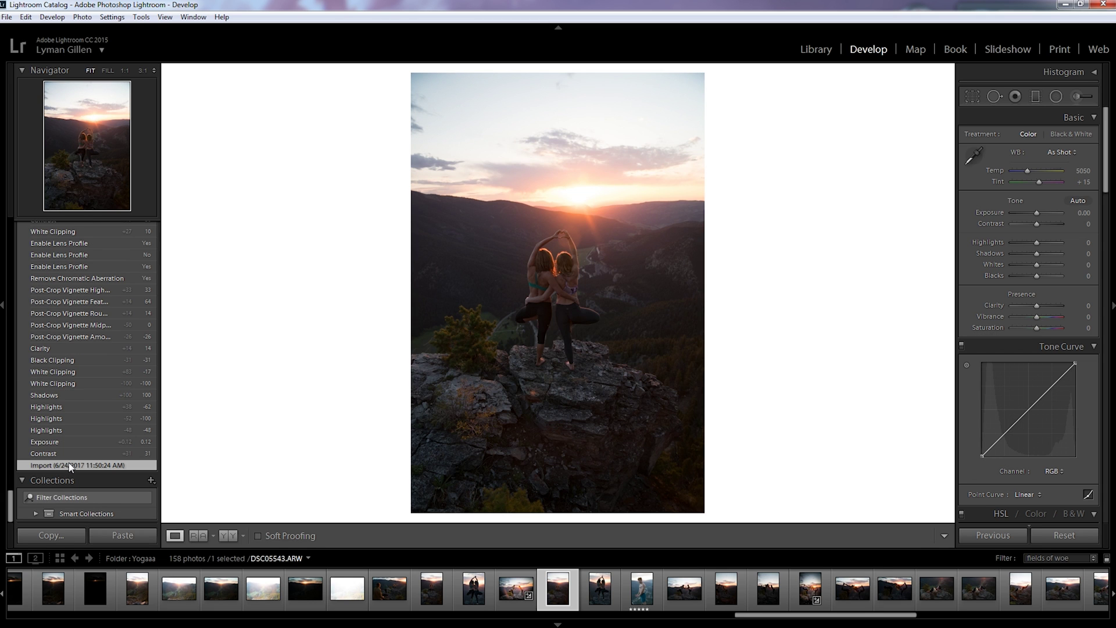
pyautogui.scroll(12, 80, 390)
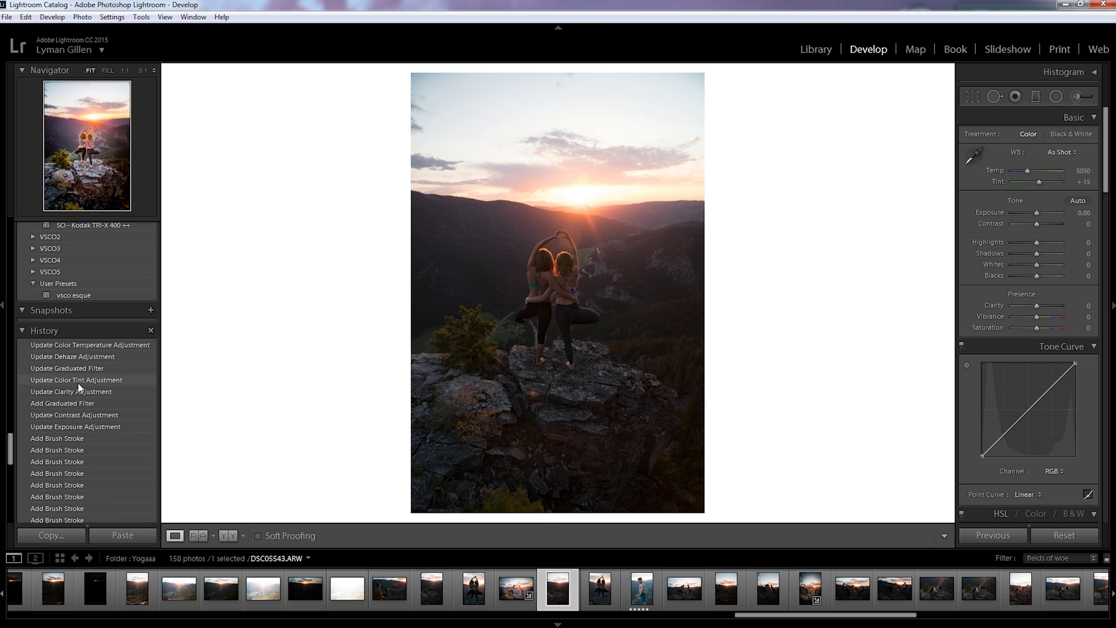
pyautogui.click(82, 343)
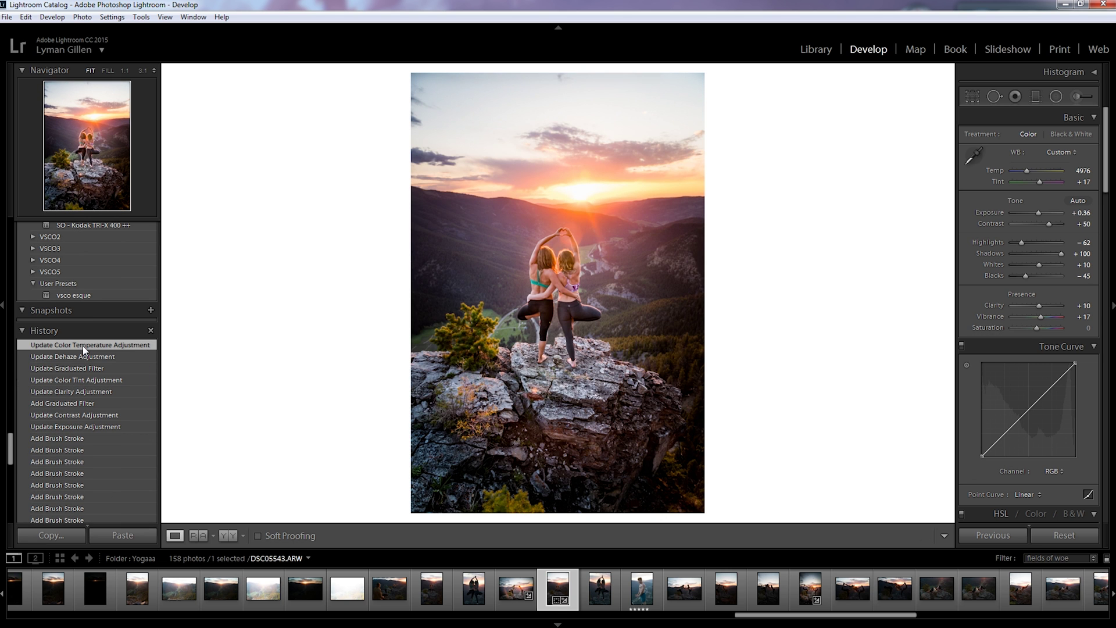